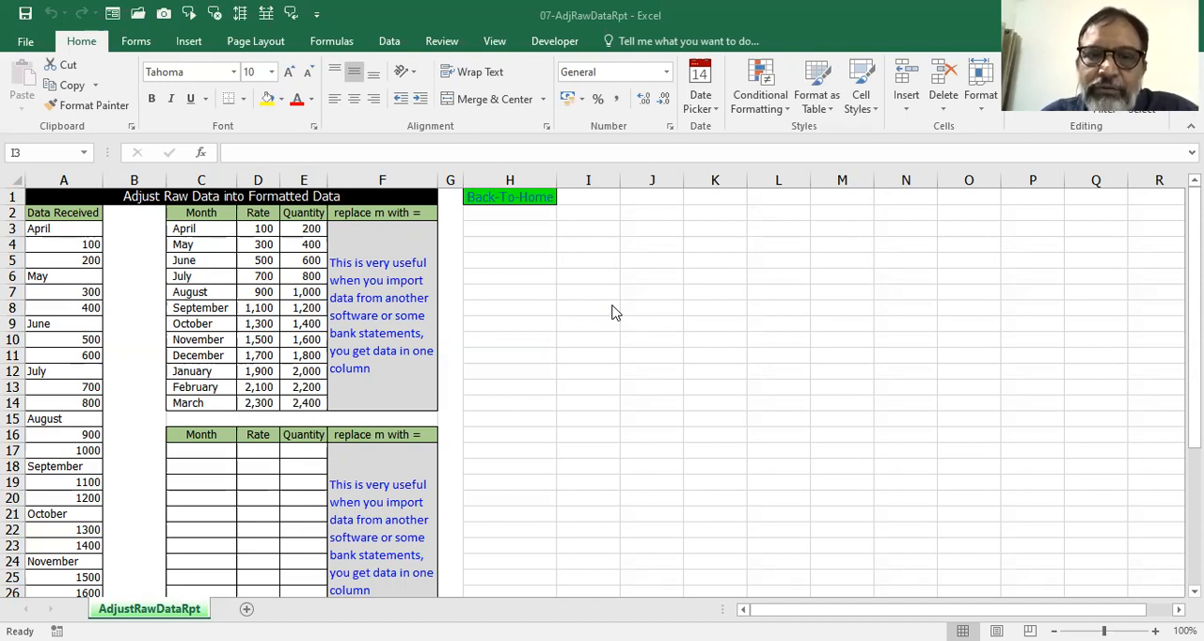
Examine the Data Received column to see how each month is followed by its two figures.
left_click(710, 348)
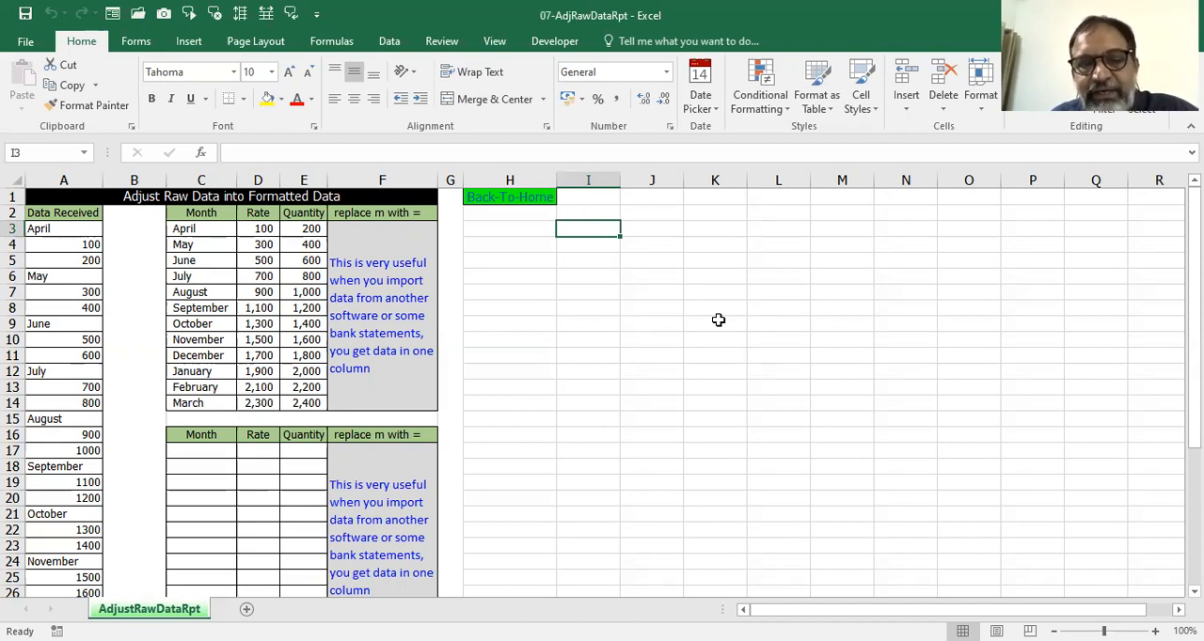
left_click(66, 181)
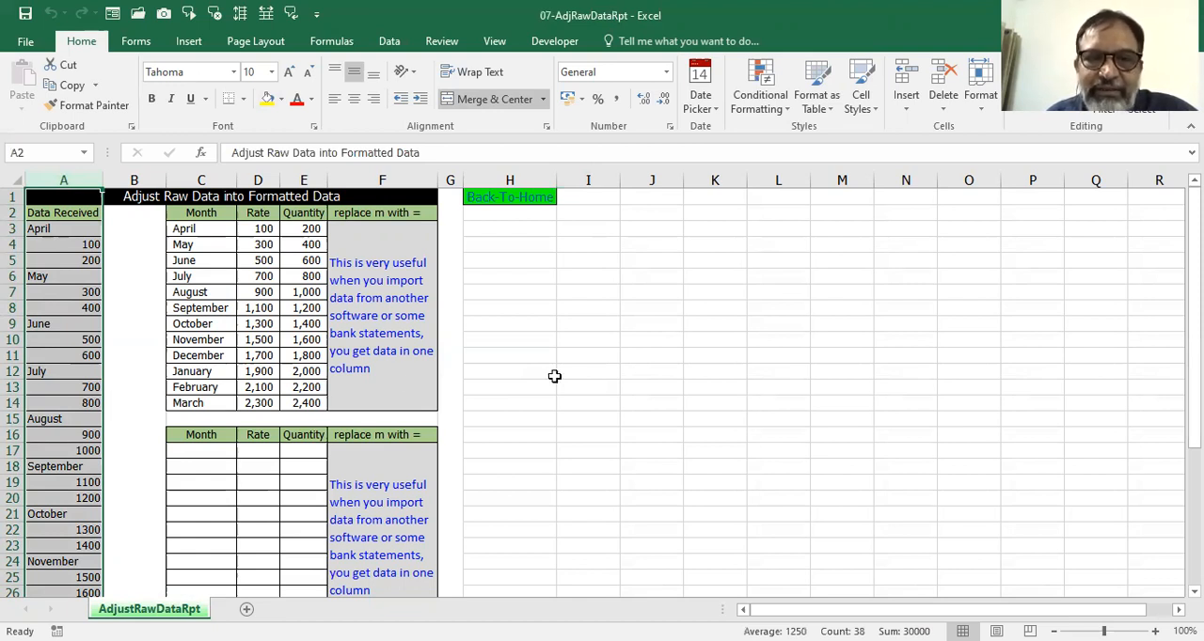
left_click(57, 231)
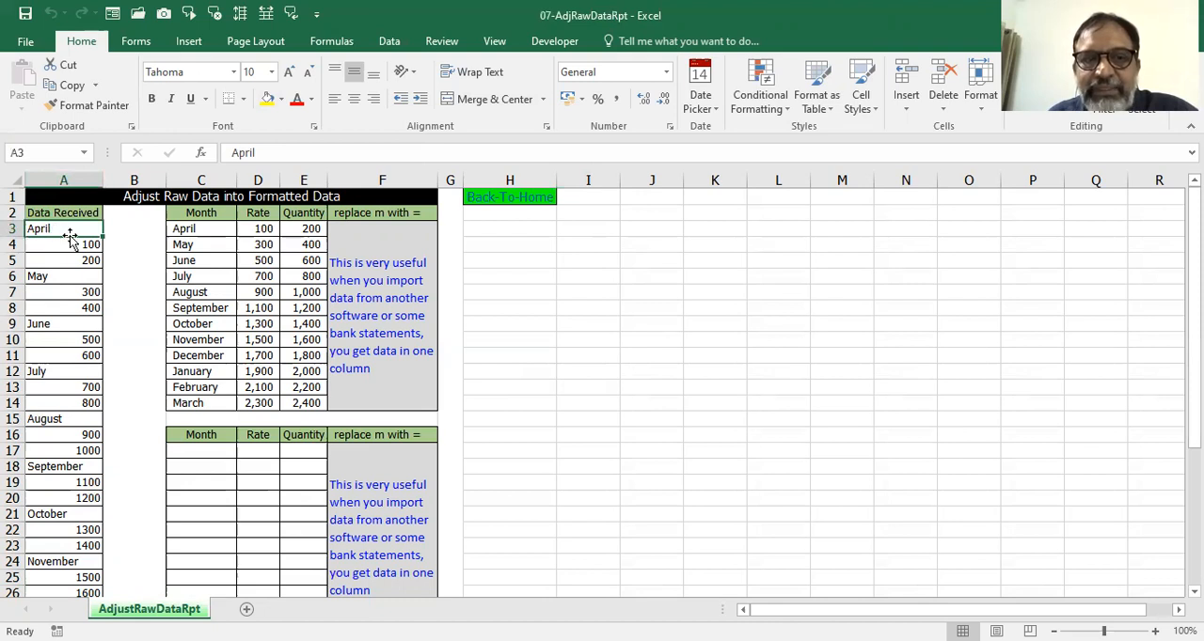
left_click(75, 246)
left_click(75, 261)
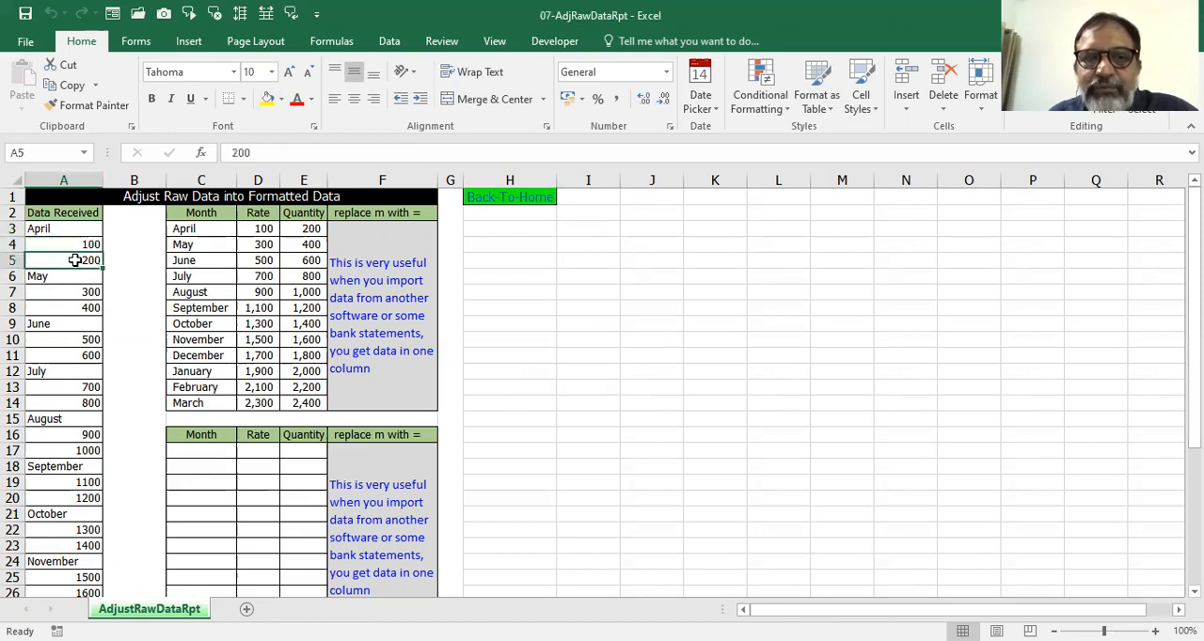
left_click(59, 273)
left_click(97, 292)
left_click(90, 309)
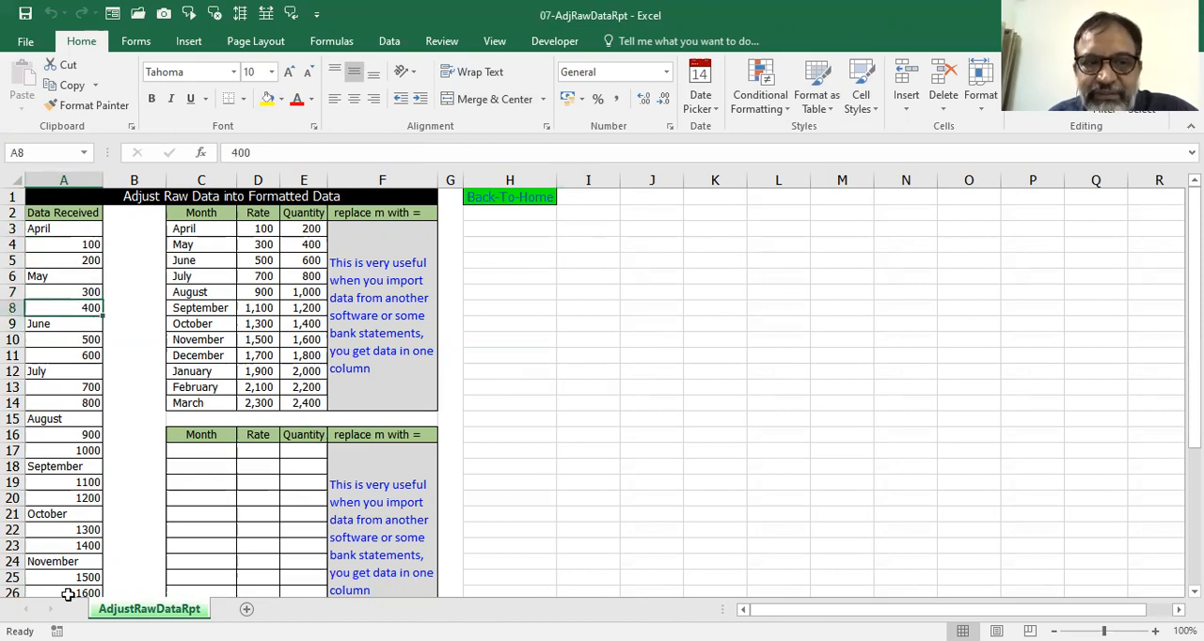
scroll(147, 489, "down", 3)
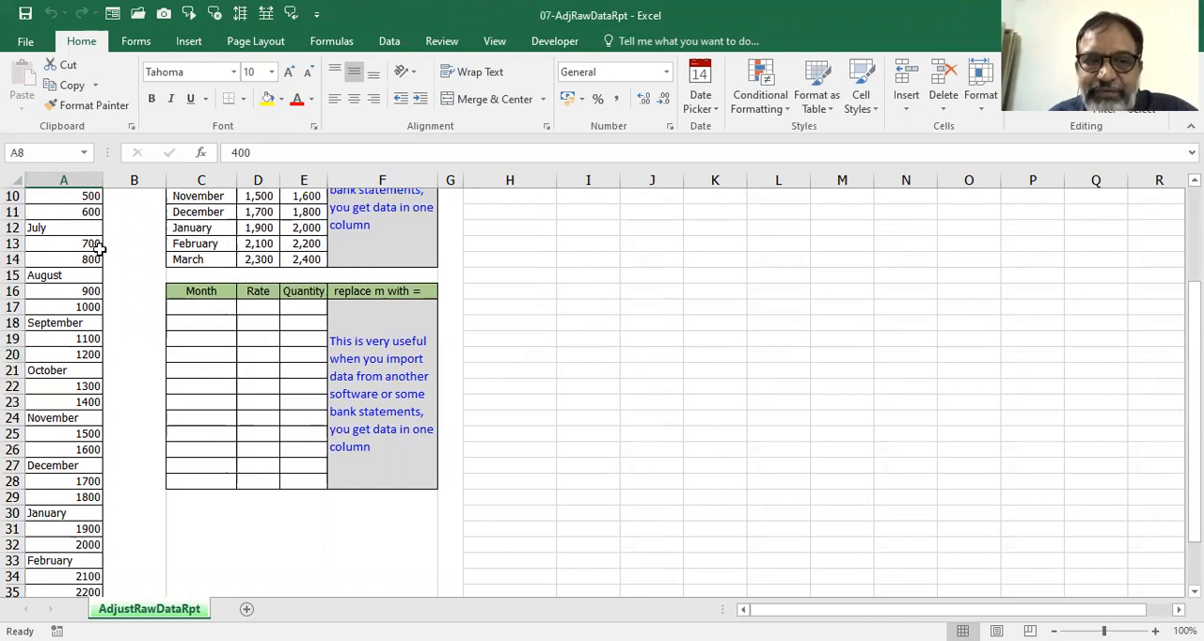
scroll(98, 247, "up", 3)
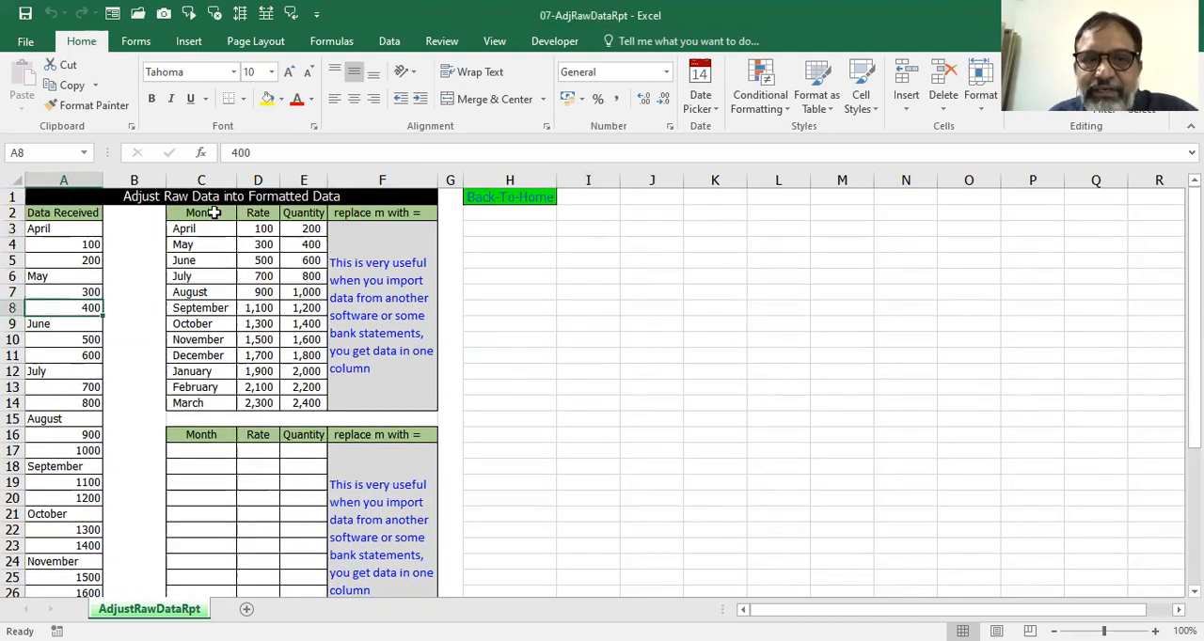
Examine the completed Month, Rate and Quantity table in C2:E14 against the single-column raw data.
left_click(200, 214)
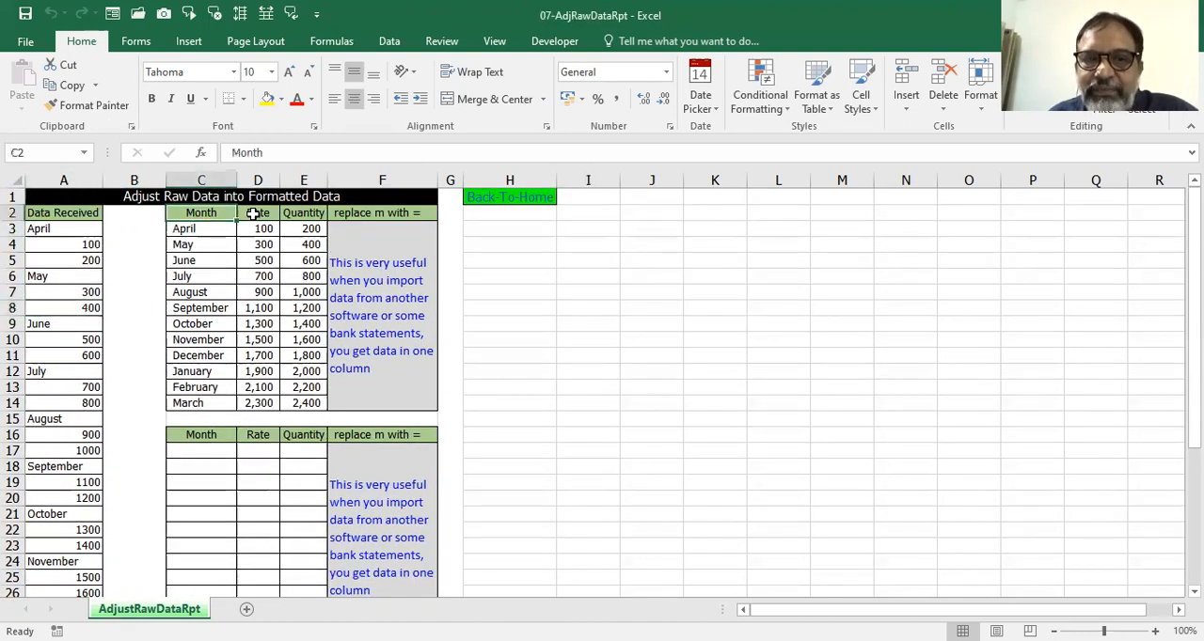
left_click(253, 215)
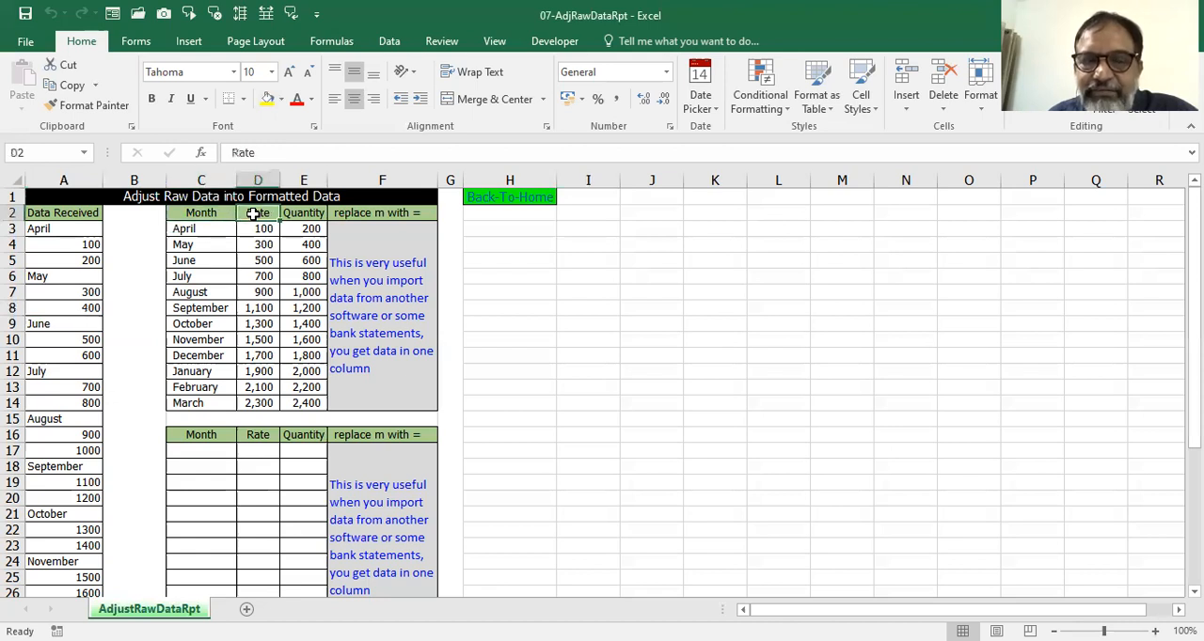
left_click(307, 214)
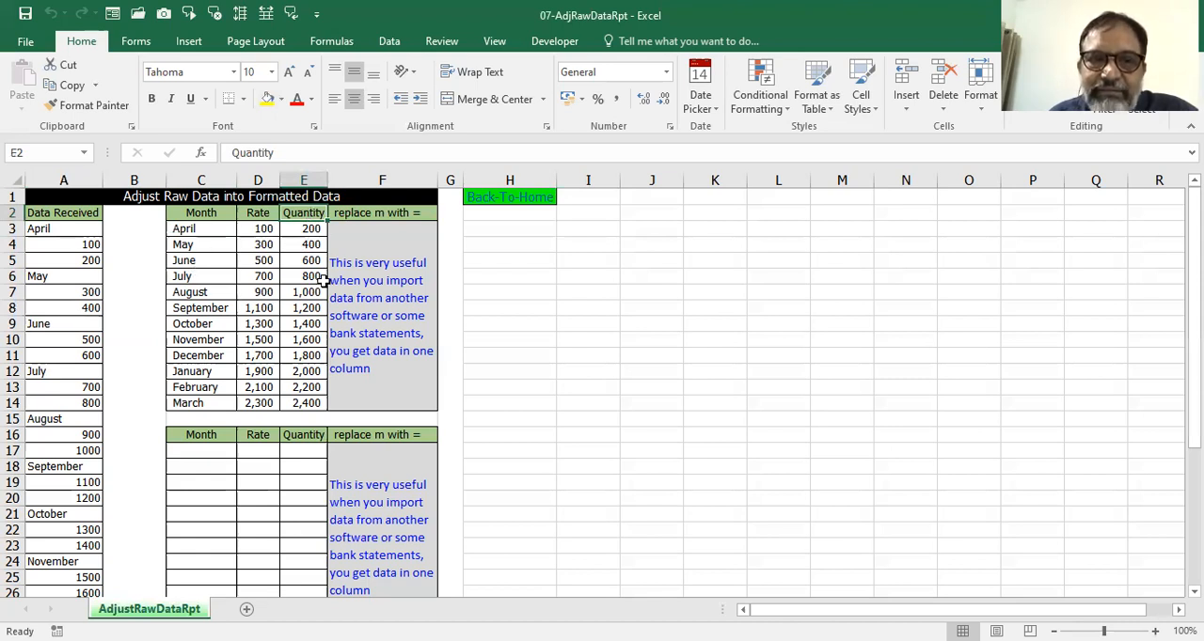
scroll(58, 287, "down", 6)
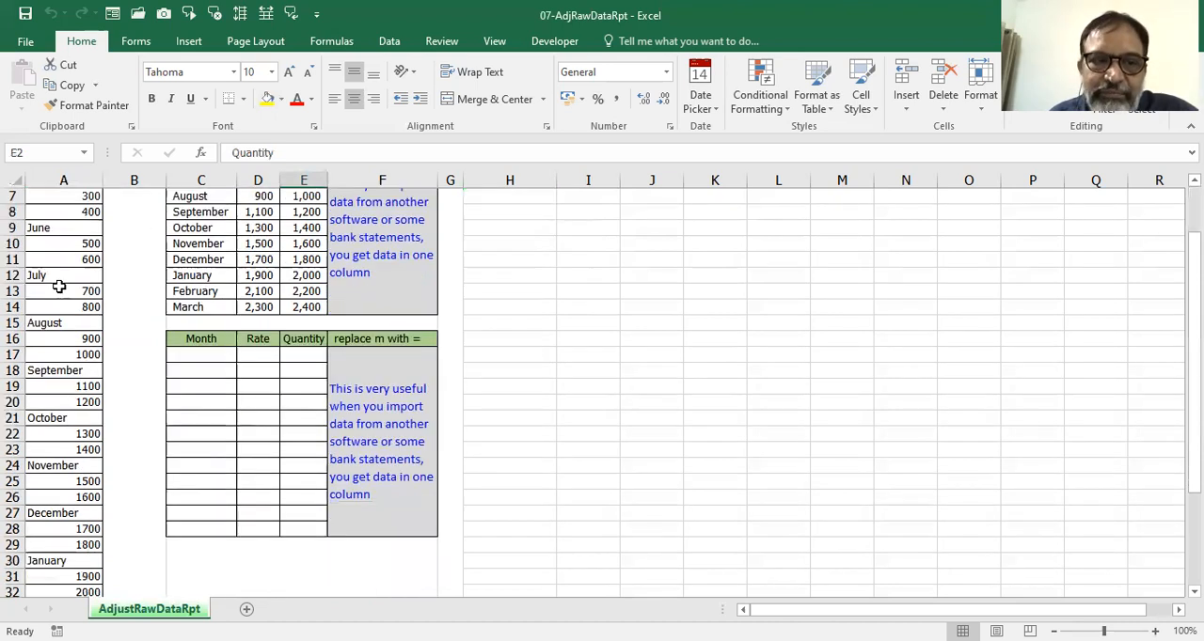
scroll(58, 292, "up", 6)
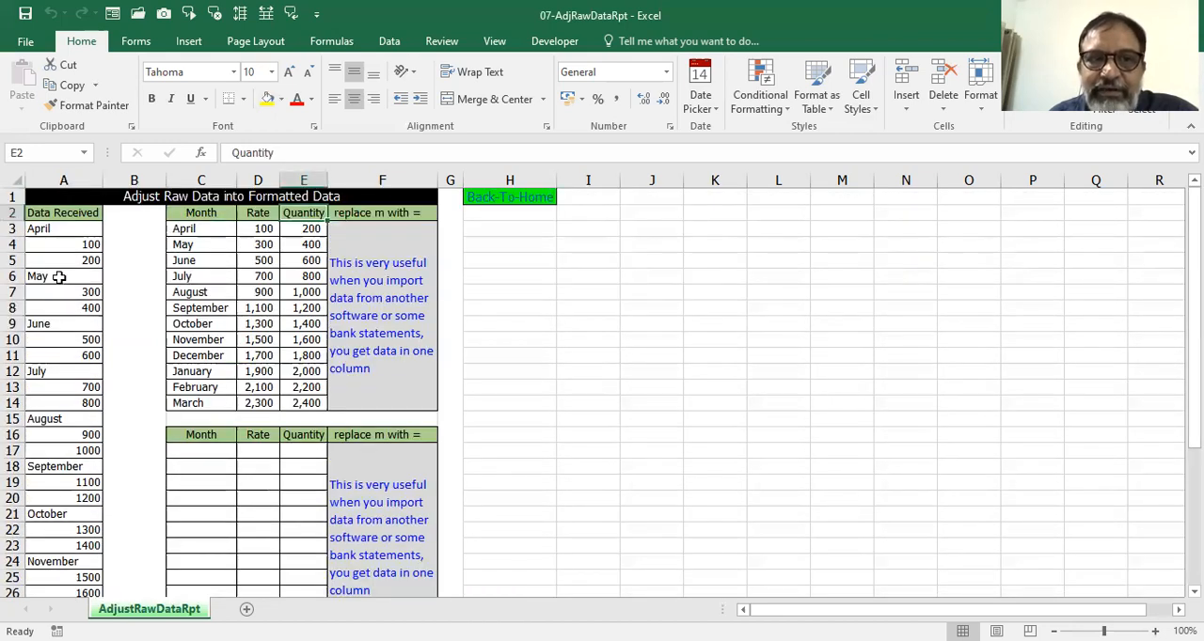
left_click(53, 231)
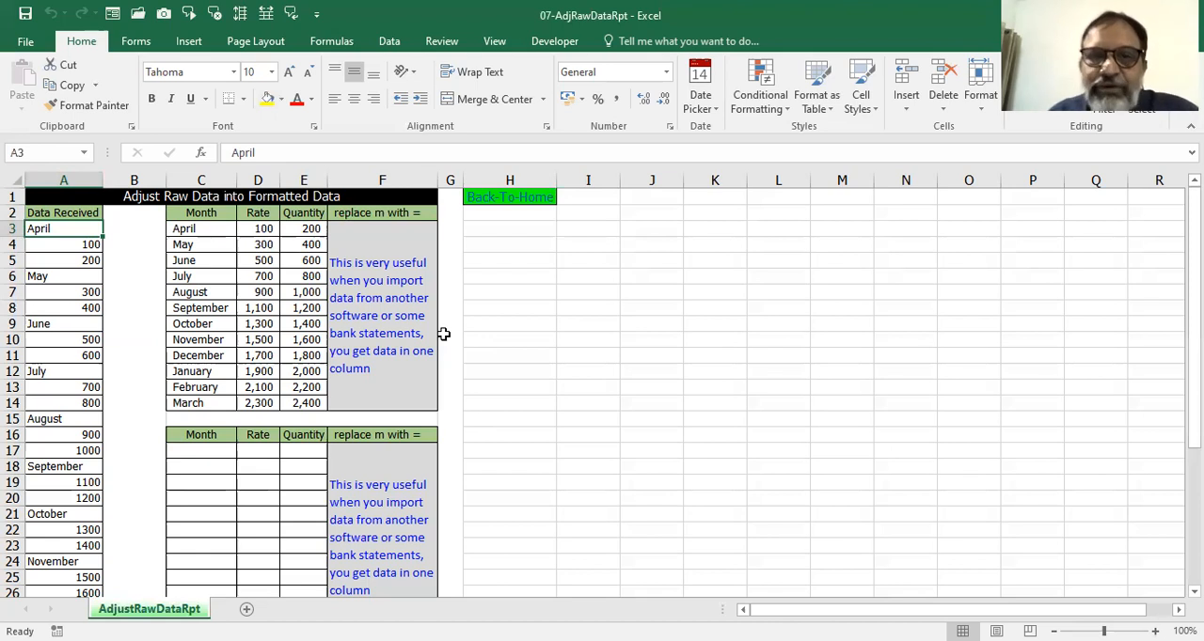
left_click_drag(185, 230, 310, 404)
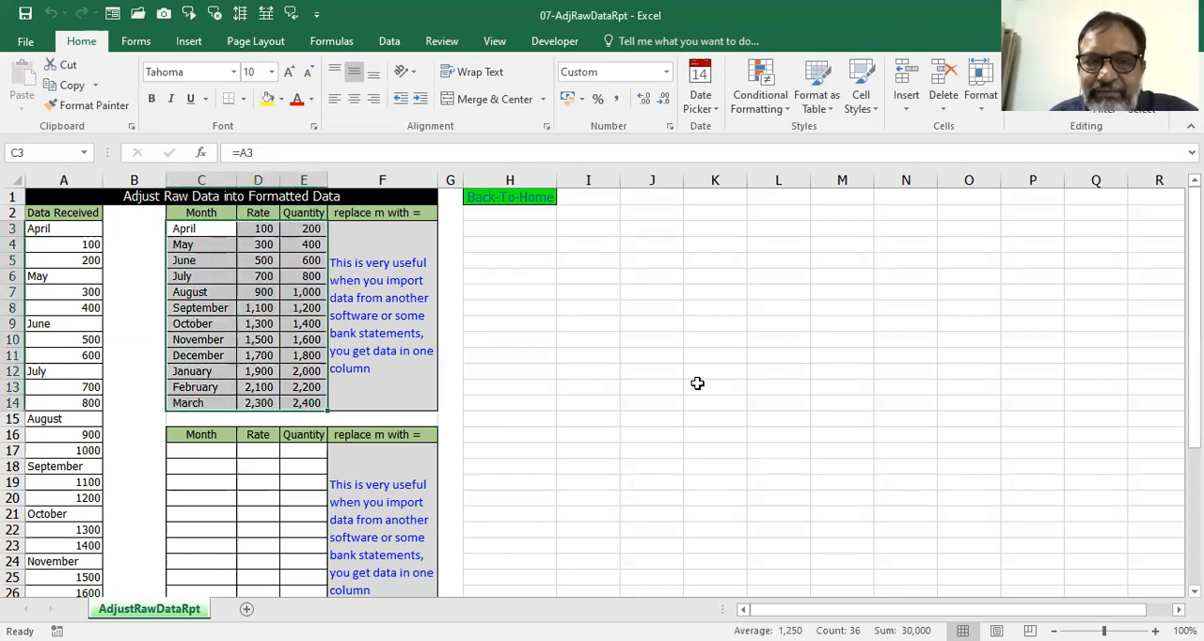
Enter the placeholder reference ma3 in C17, the first Month cell of the empty table.
scroll(697, 383, "down", 1)
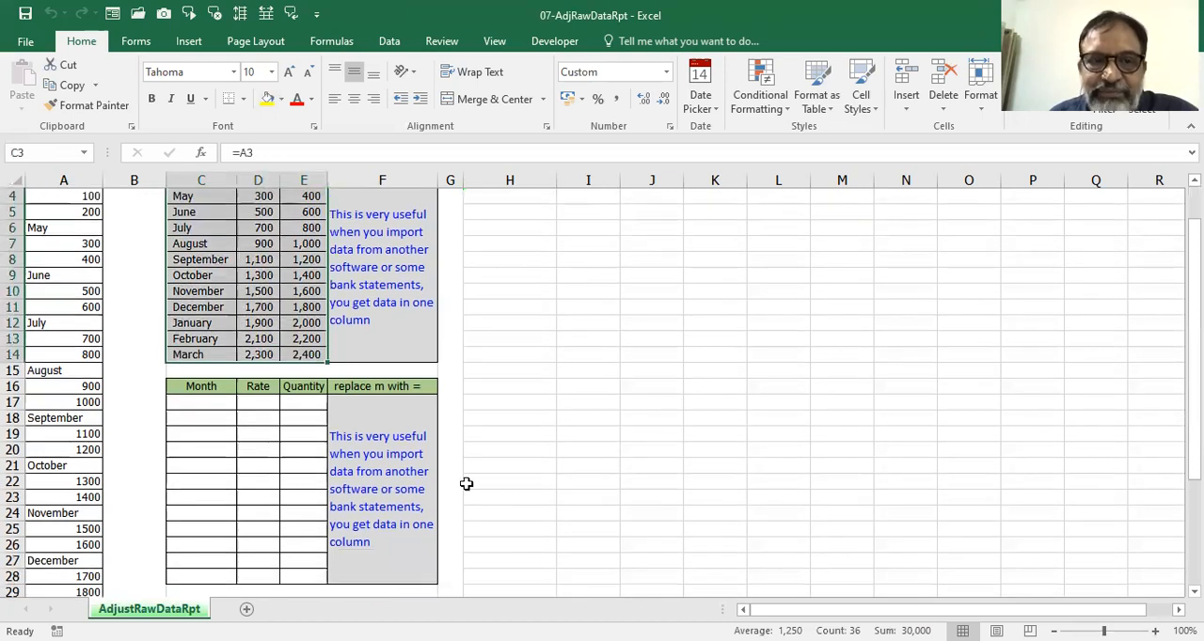
left_click(215, 402)
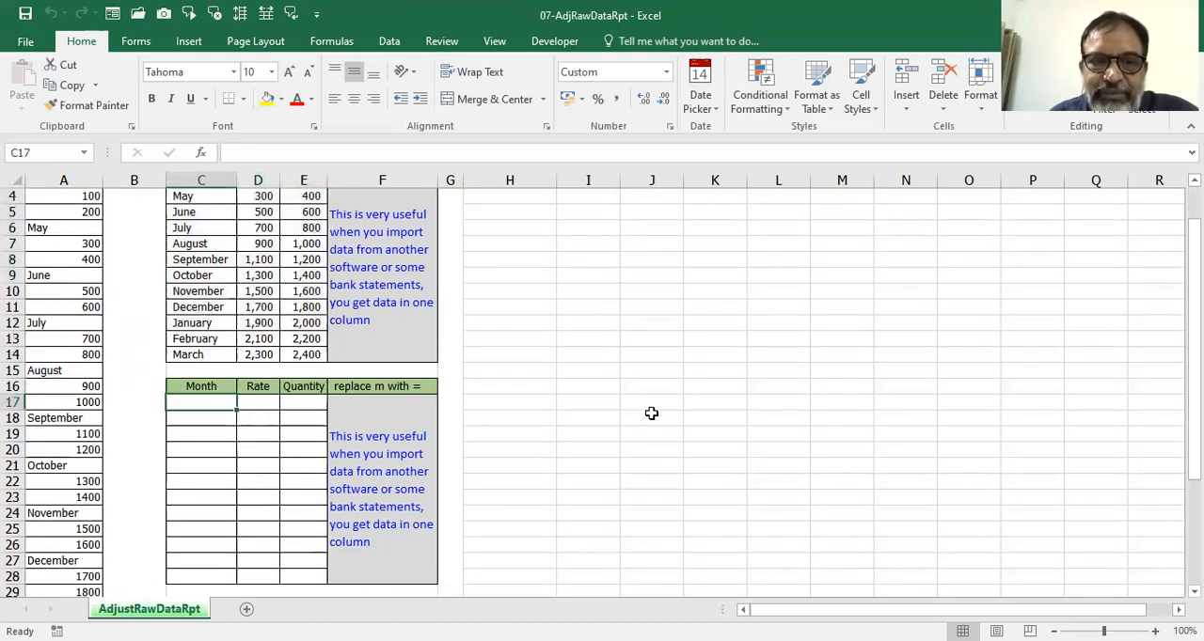
scroll(651, 414, "up", 1)
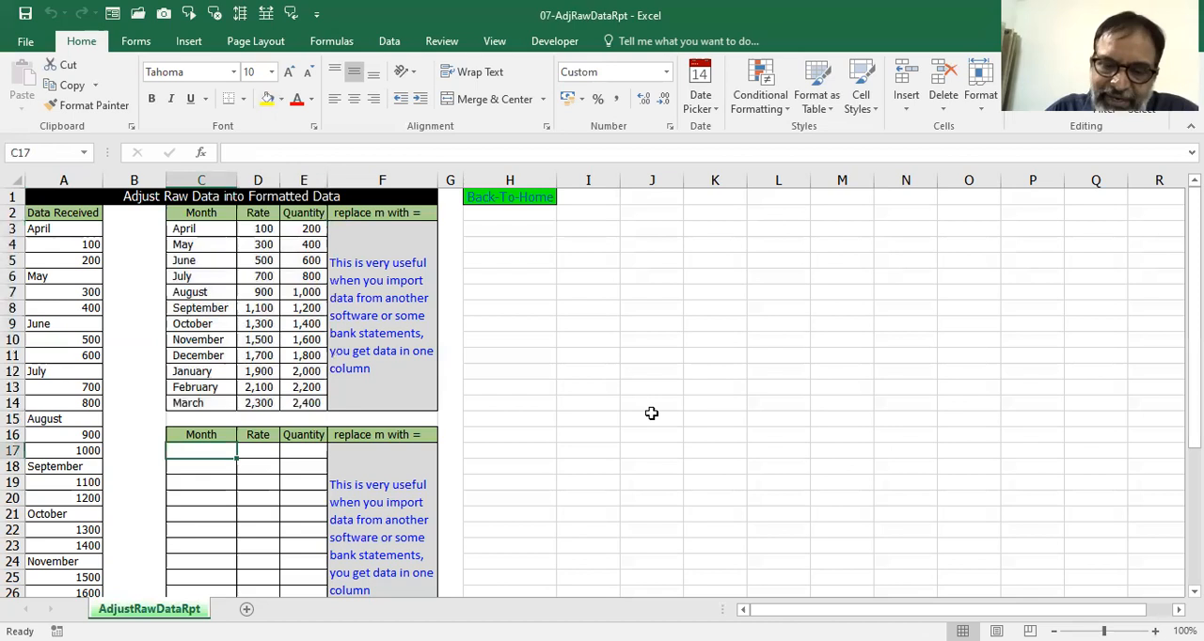
type("m")
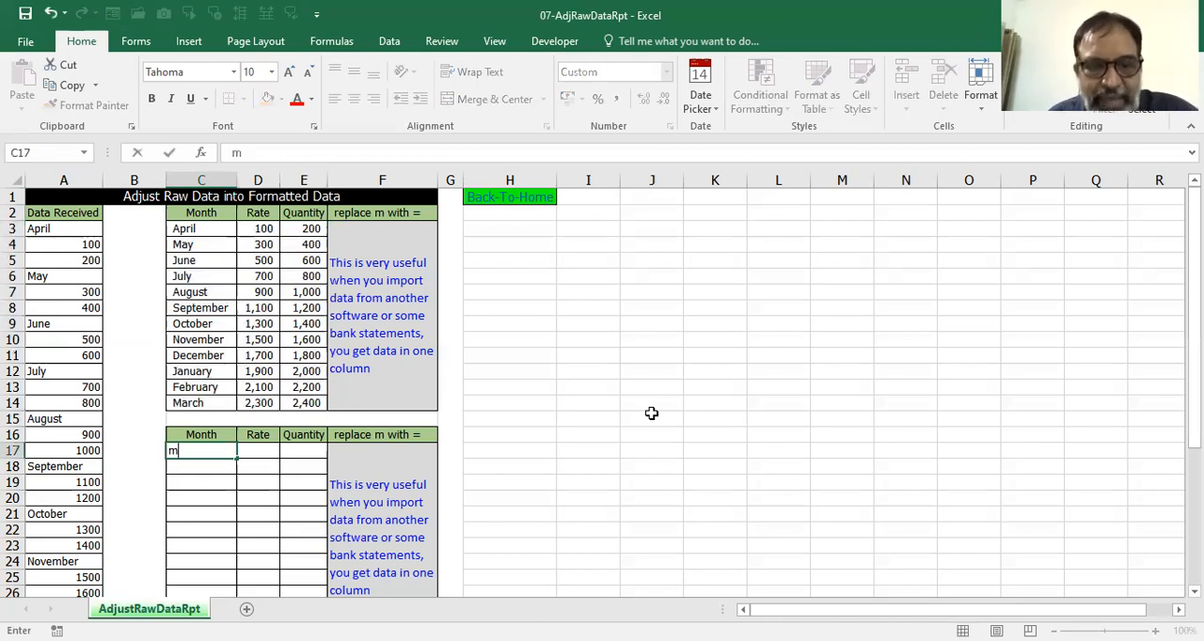
type("a3")
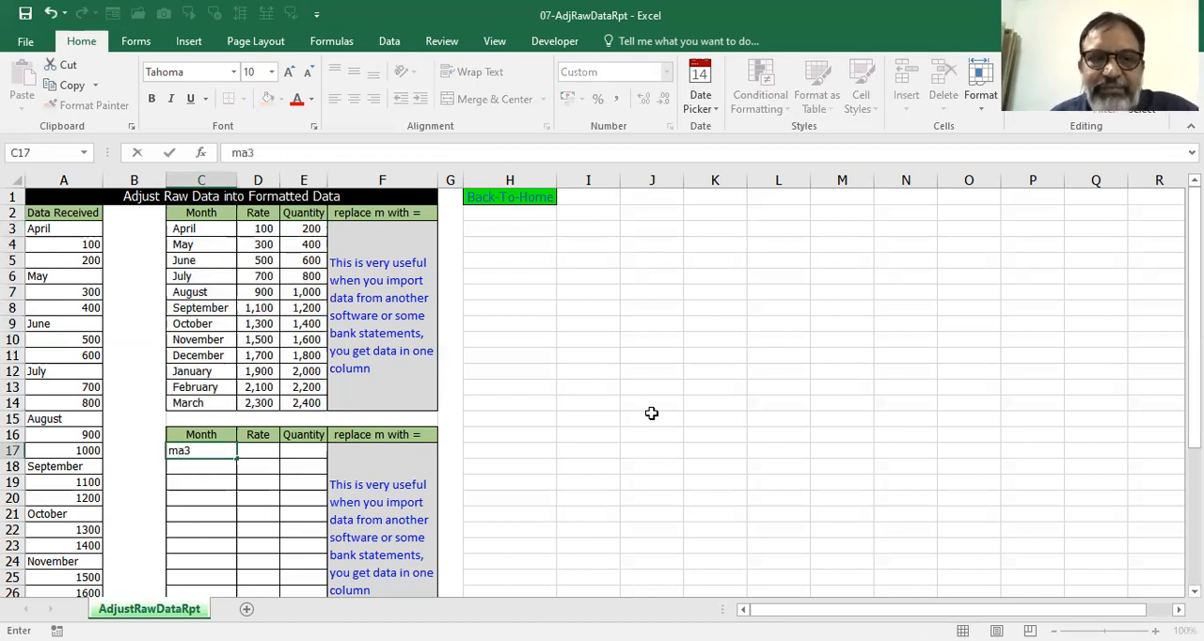
left_click(271, 452)
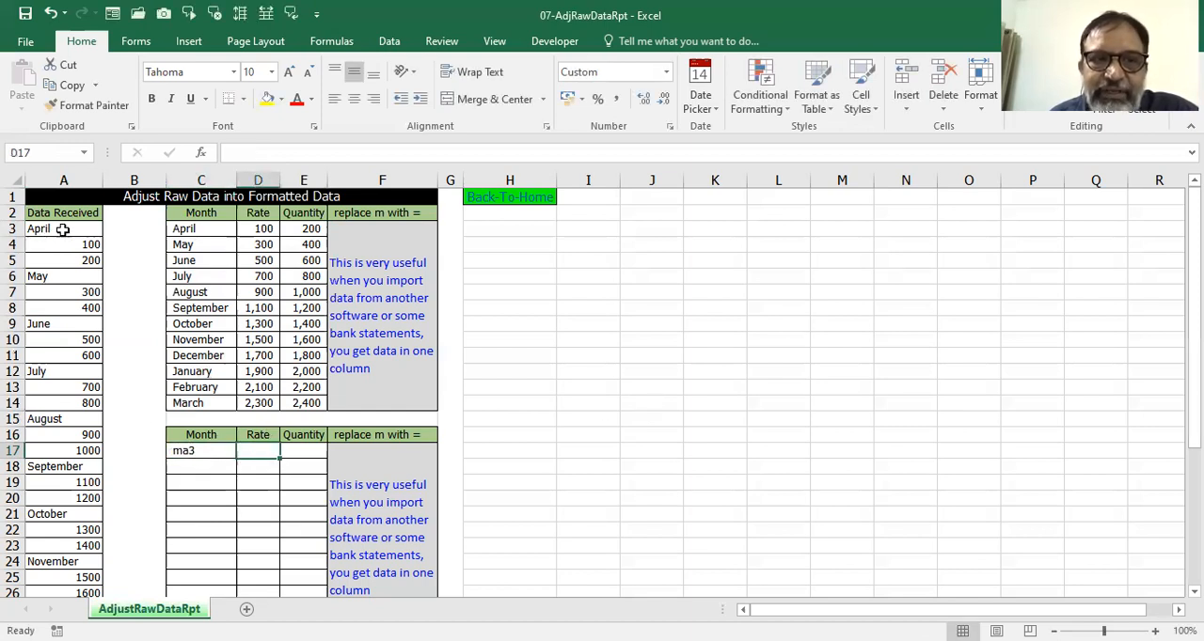
Complete the first row of the empty table with ma4 as Rate in D17 and ma5 as Quantity in E17.
left_click(62, 230)
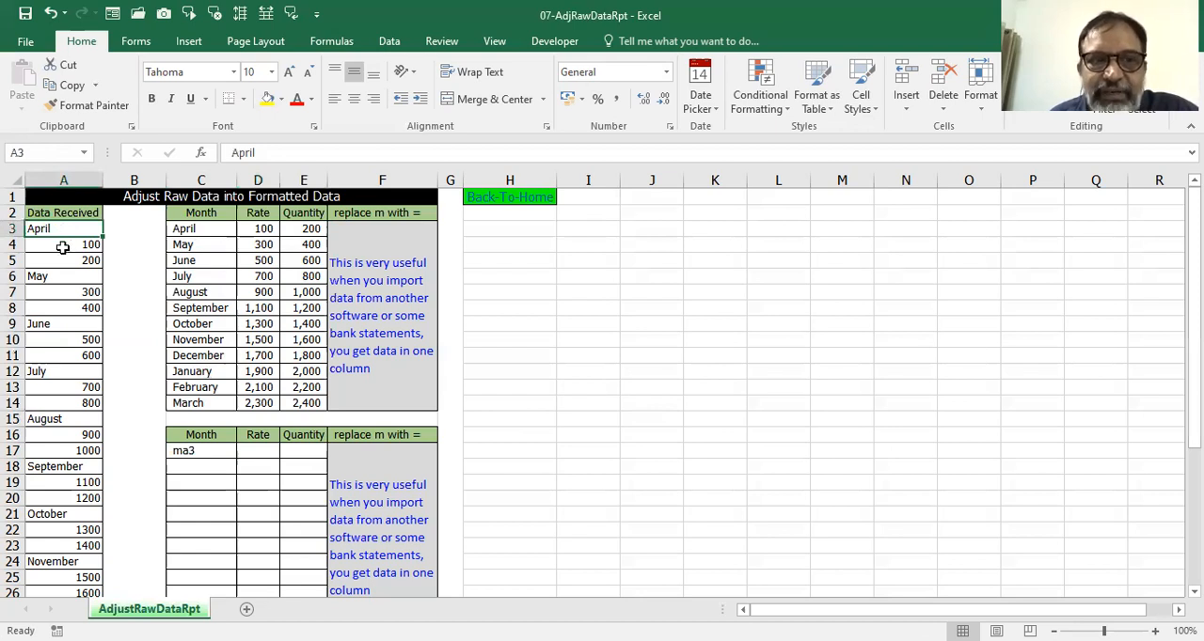
left_click(70, 247)
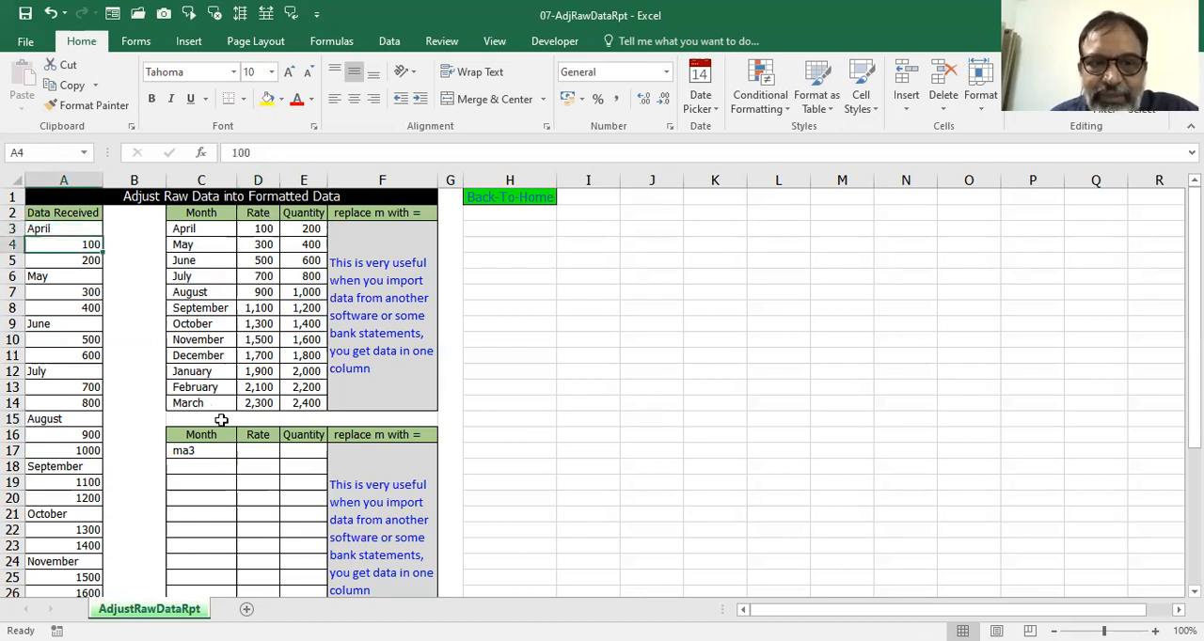
left_click(258, 453)
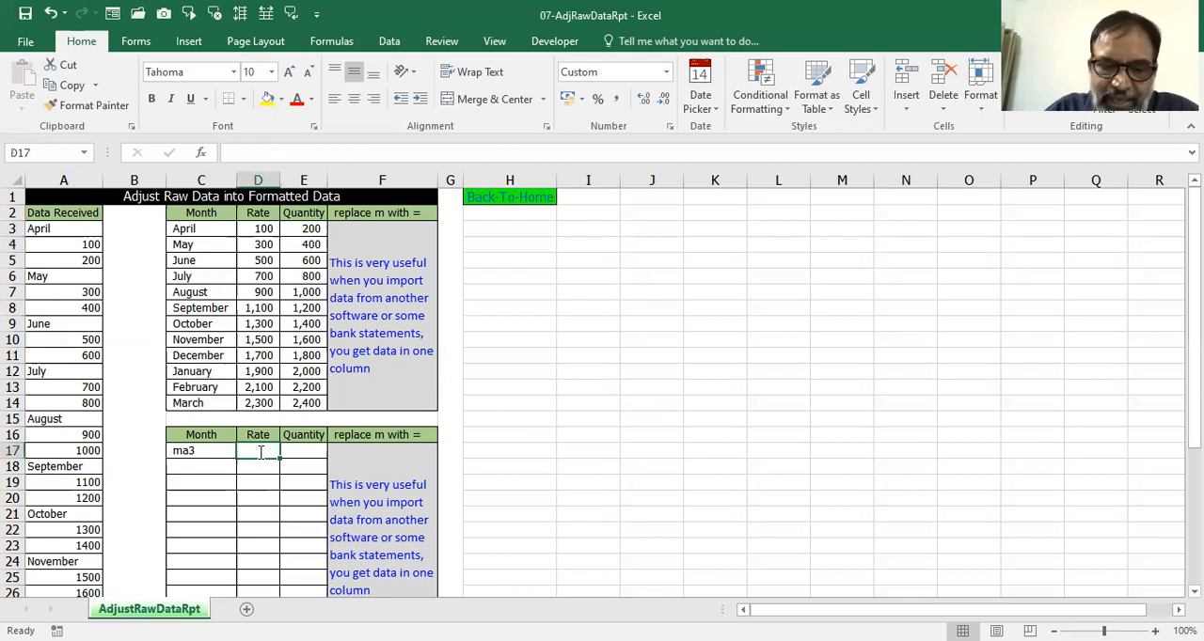
type("ma4")
left_click(288, 452)
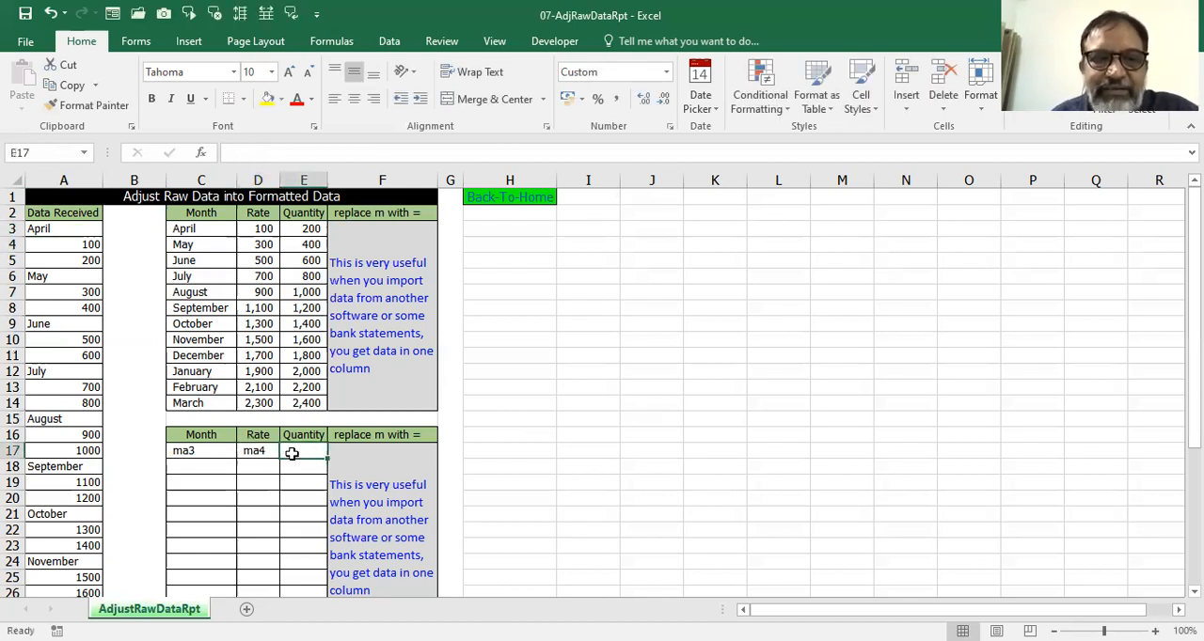
type("ma5")
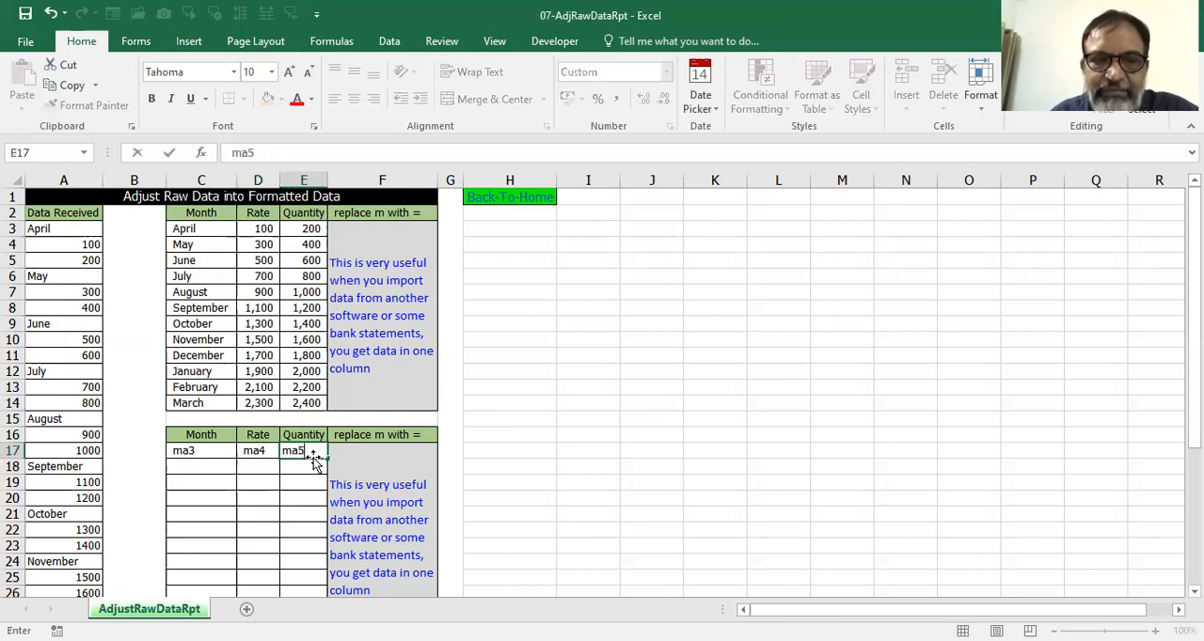
left_click(696, 437)
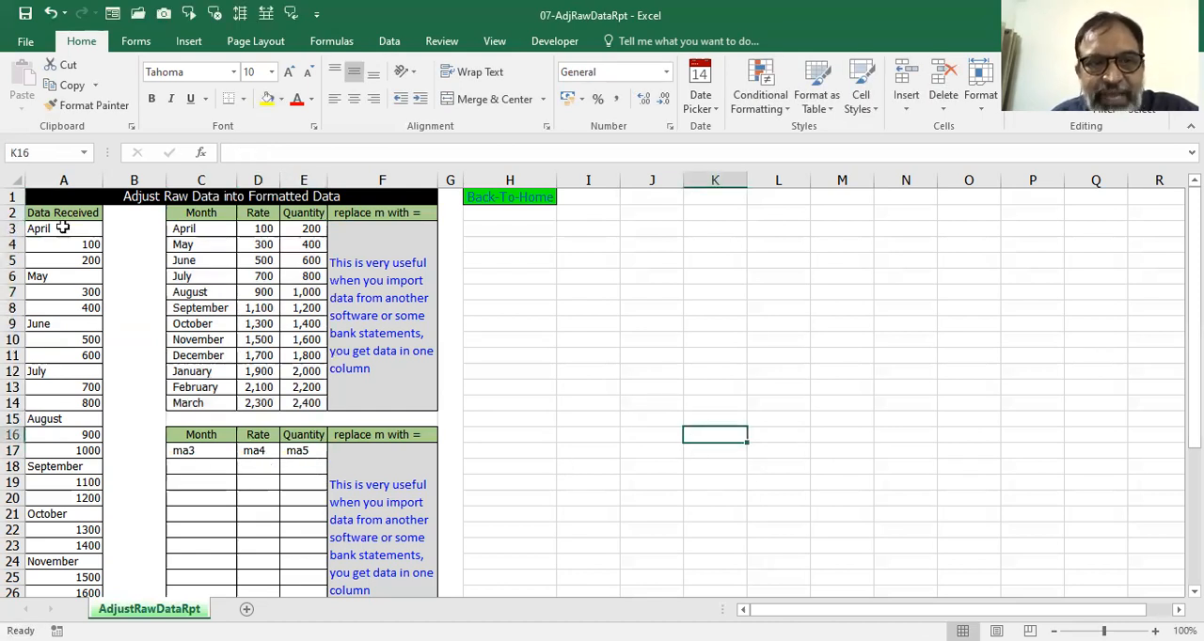
Enter the placeholder reference for the May cell, ma6, in C18 of the Month column.
left_click(62, 228)
left_click(73, 245)
left_click(86, 262)
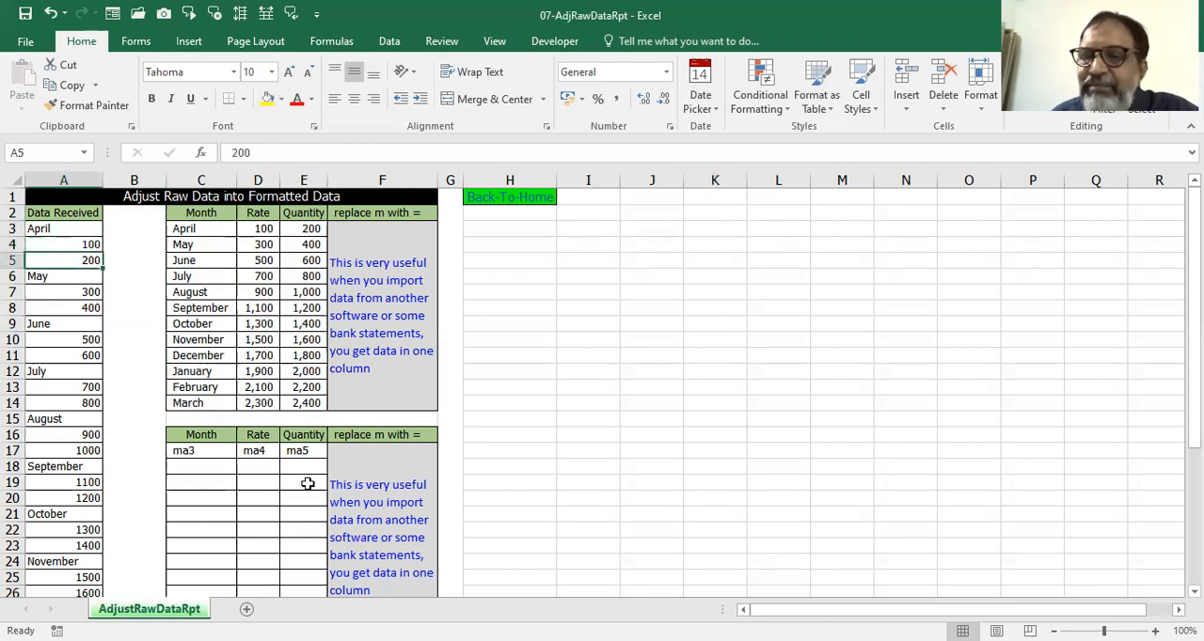
left_click(203, 466)
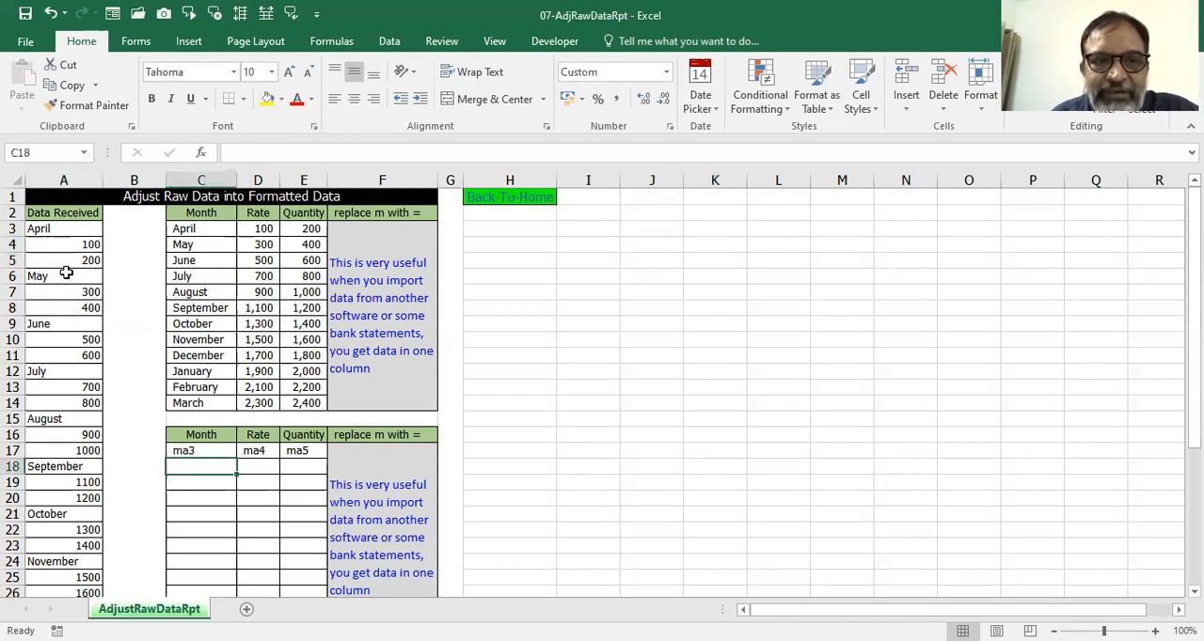
left_click(68, 275)
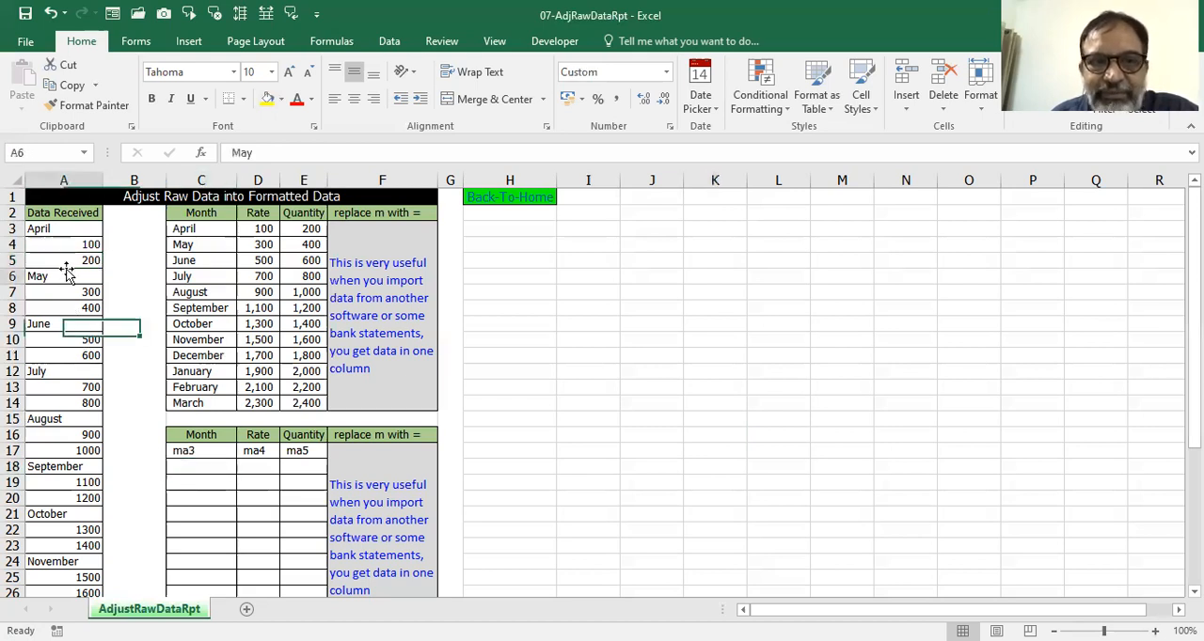
left_click(190, 475)
type("ma3")
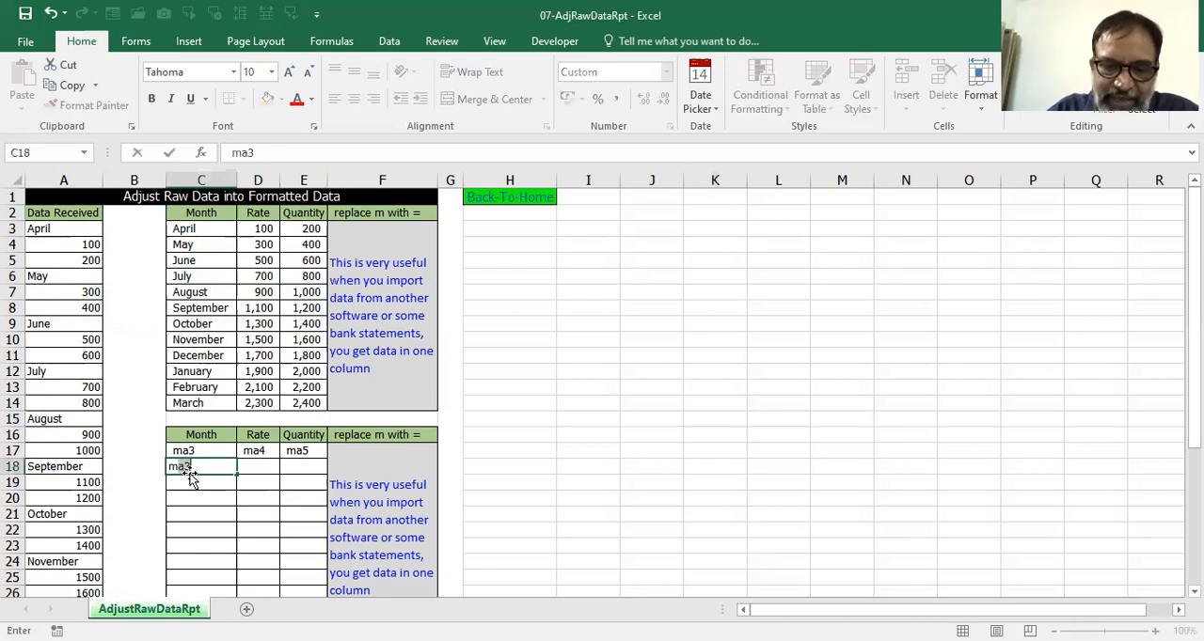
key("BackSpace")
type("6")
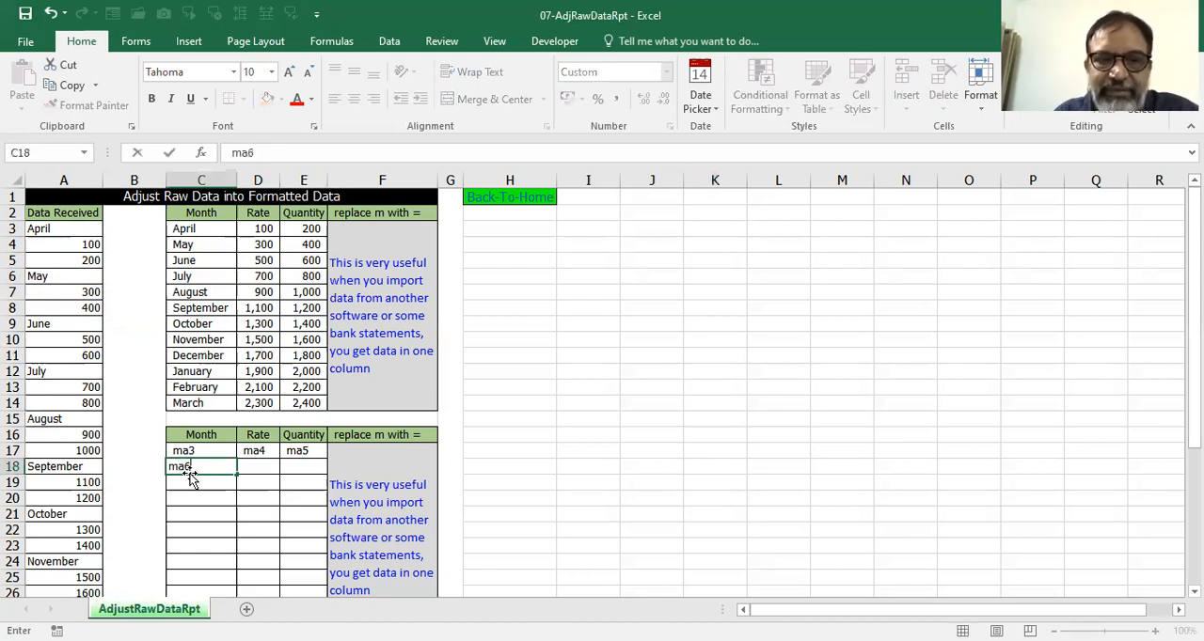
Complete the second row with ma7 as Rate in D18 and ma8 as Quantity in E18.
left_click(261, 463)
type("ma")
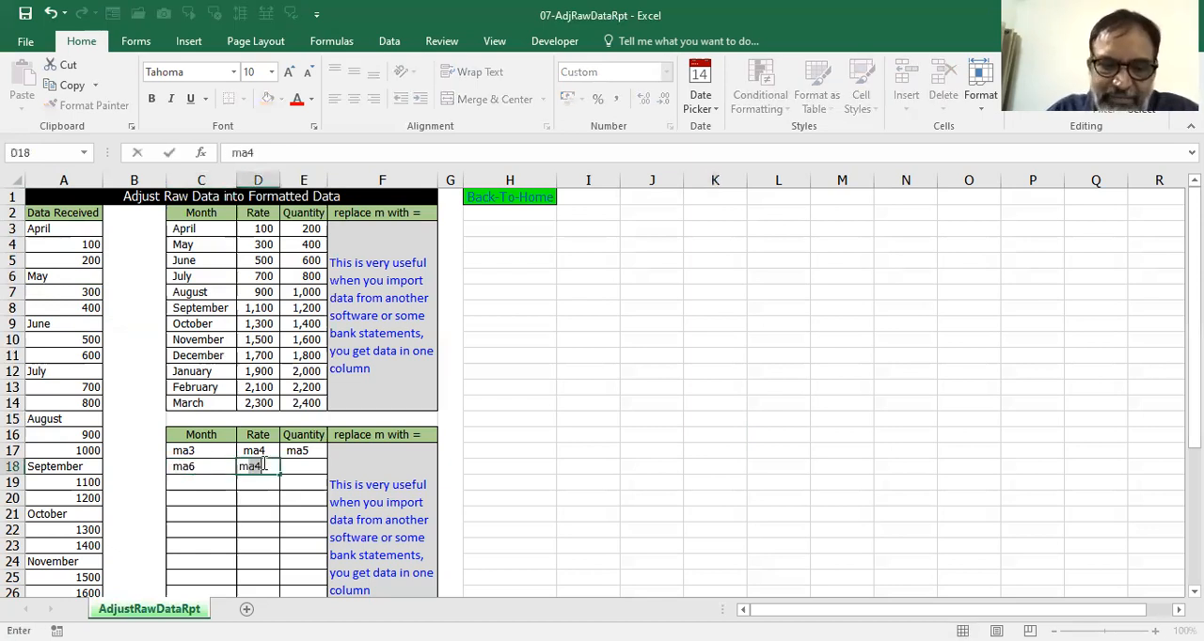
type("7")
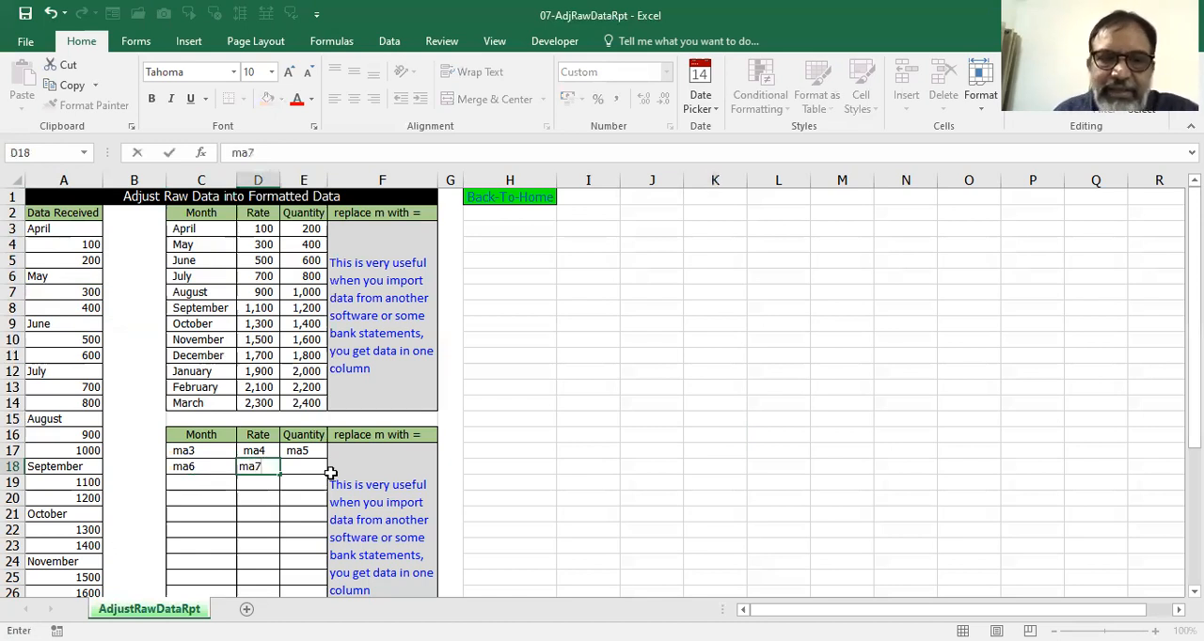
left_click(321, 466)
type("ma8")
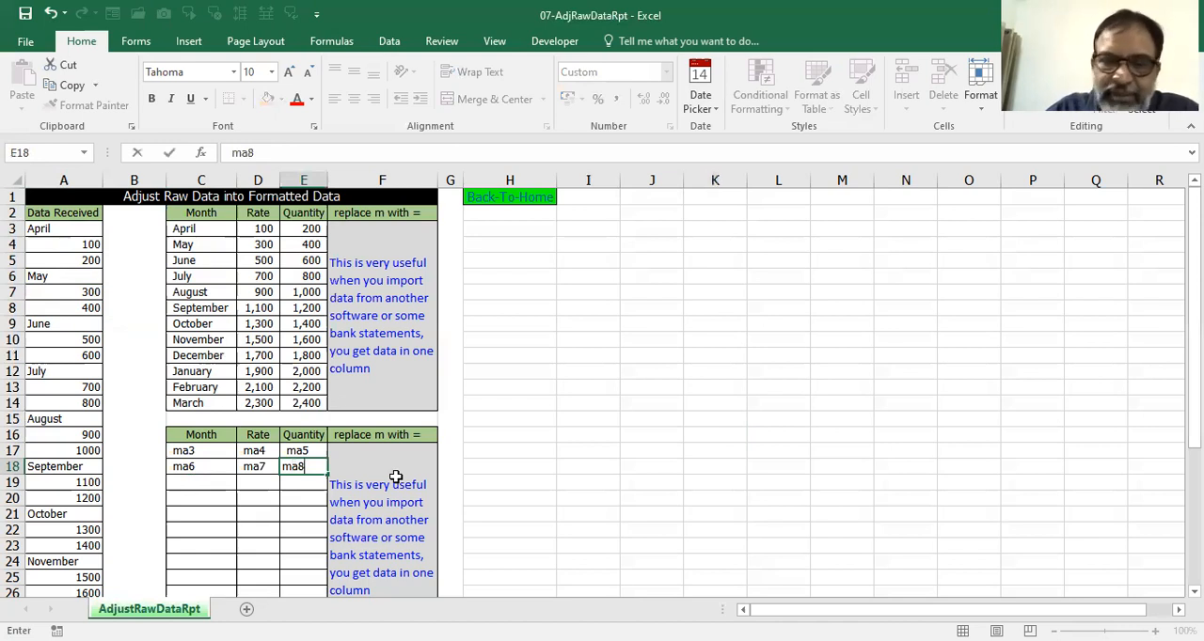
key("Return")
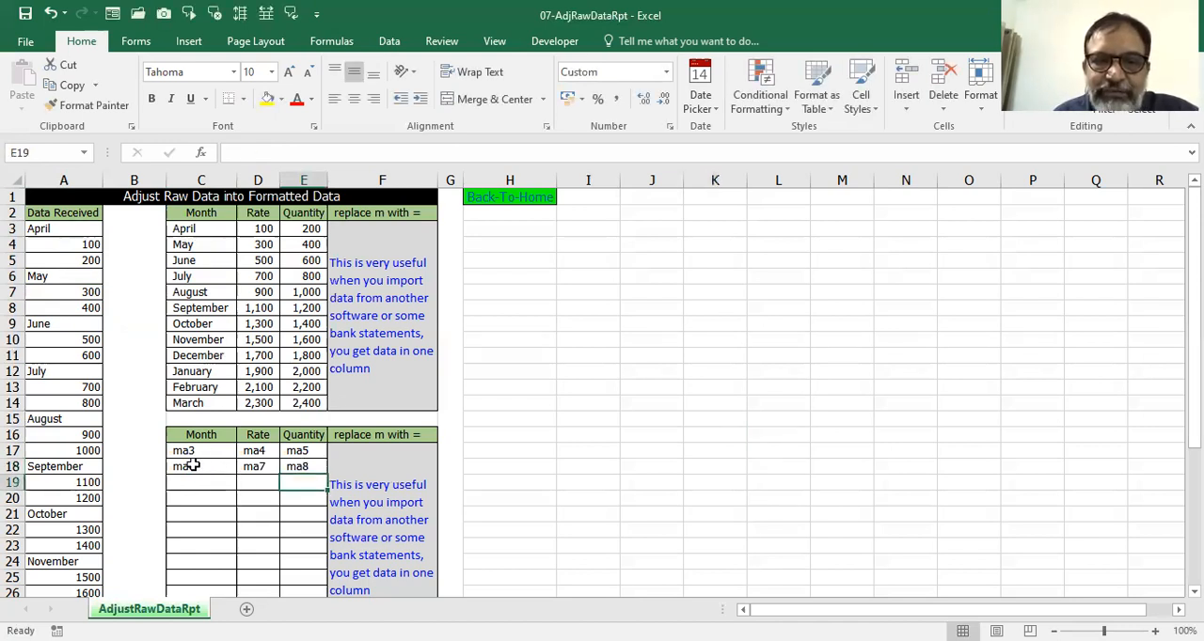
Fill the placeholder pattern in C17:E18 down through row 28 of the lower Month, Rate and Quantity table.
left_click_drag(192, 453, 298, 461)
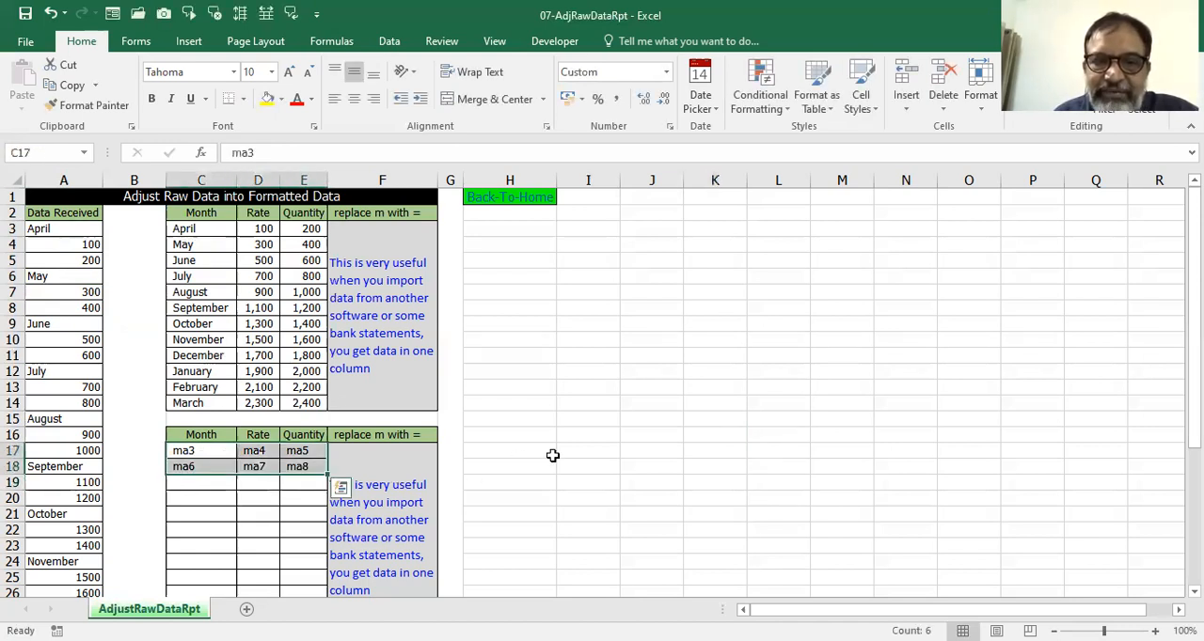
scroll(564, 456, "down", 2)
left_click_drag(325, 378, 320, 536)
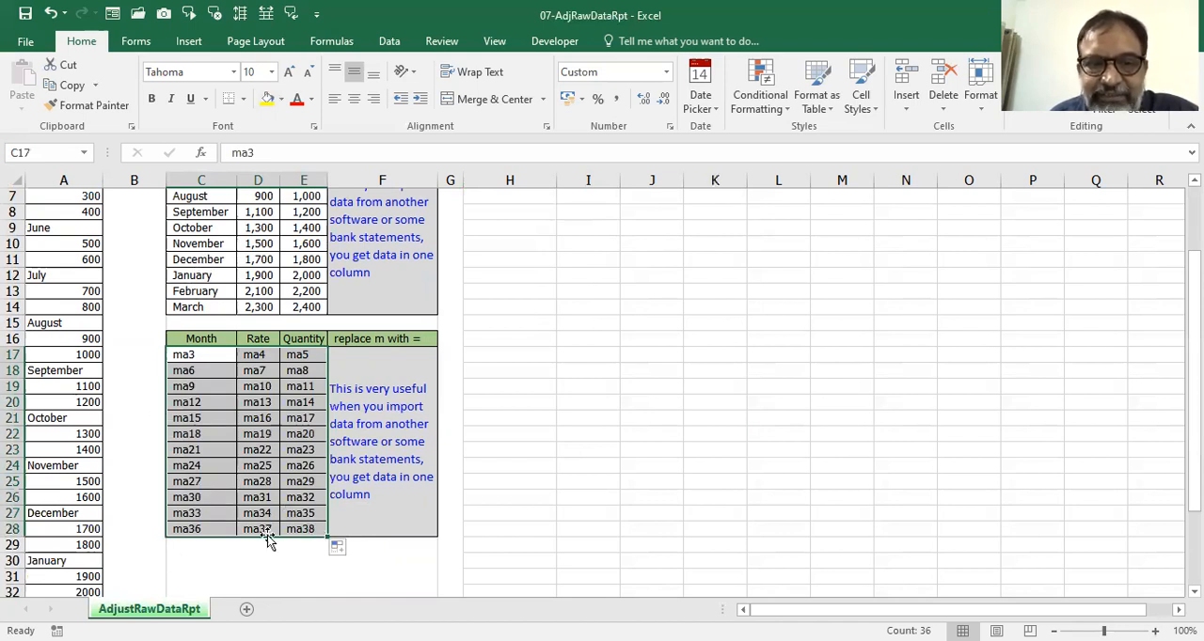
scroll(87, 528, "down", 4)
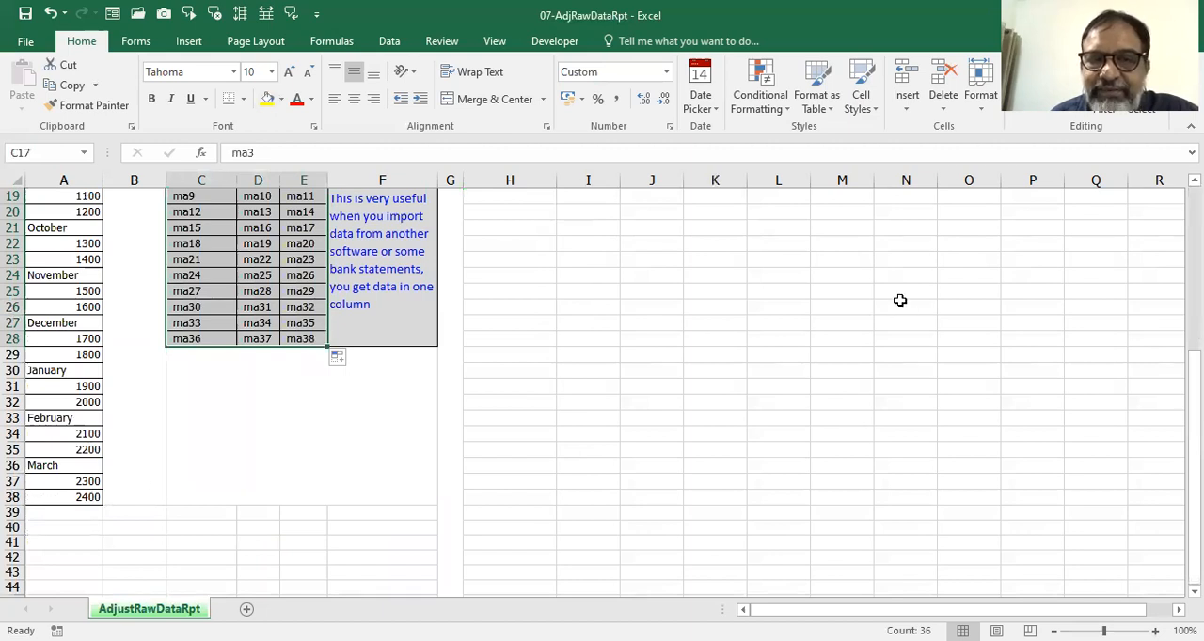
scroll(828, 299, "up", 4)
scroll(57, 237, "up", 2)
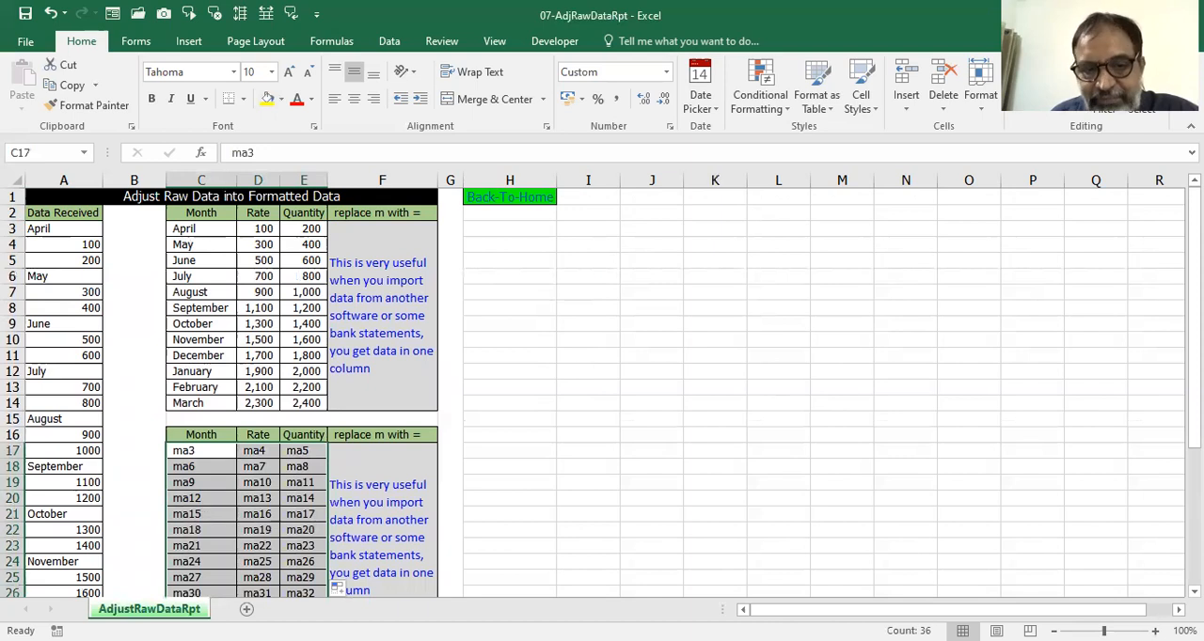
Replace every m with = in the placeholder references in C17:E28, turning them into live formulas.
scroll(336, 475, "down", 2)
left_click(192, 356)
left_click_drag(192, 356, 291, 529)
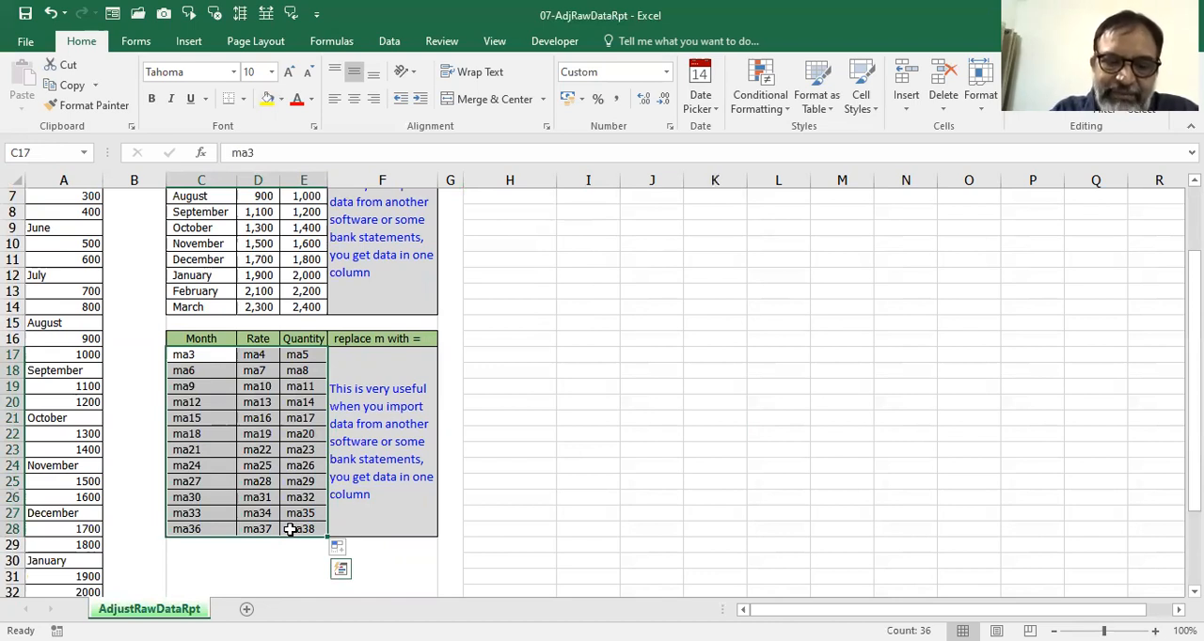
key("ctrl+f")
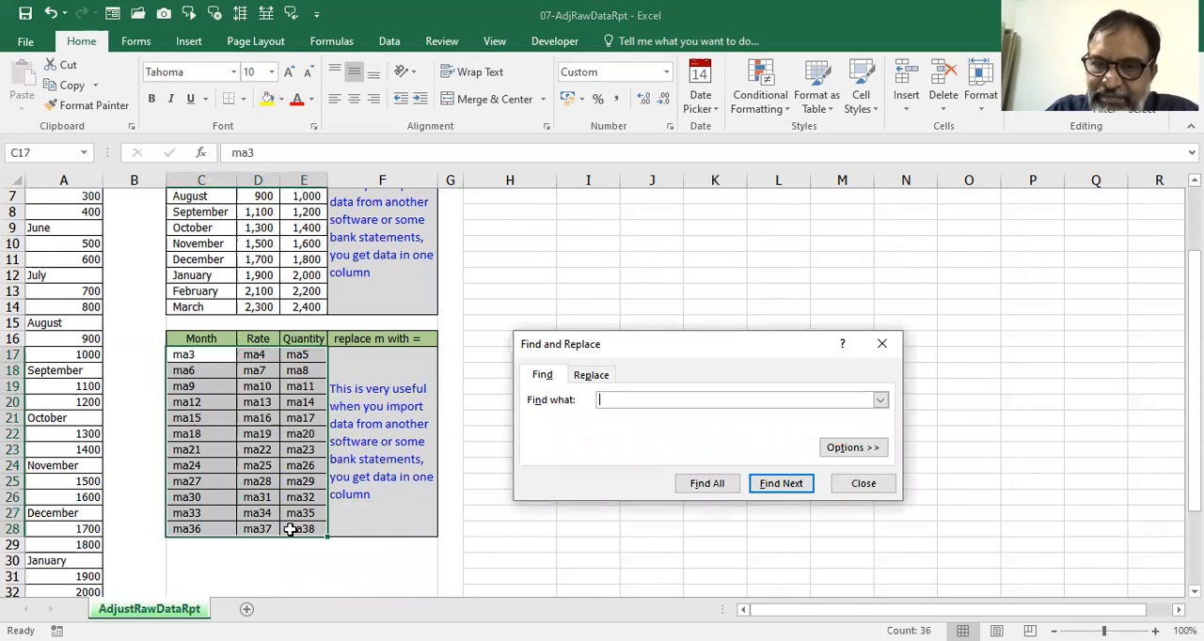
type("m")
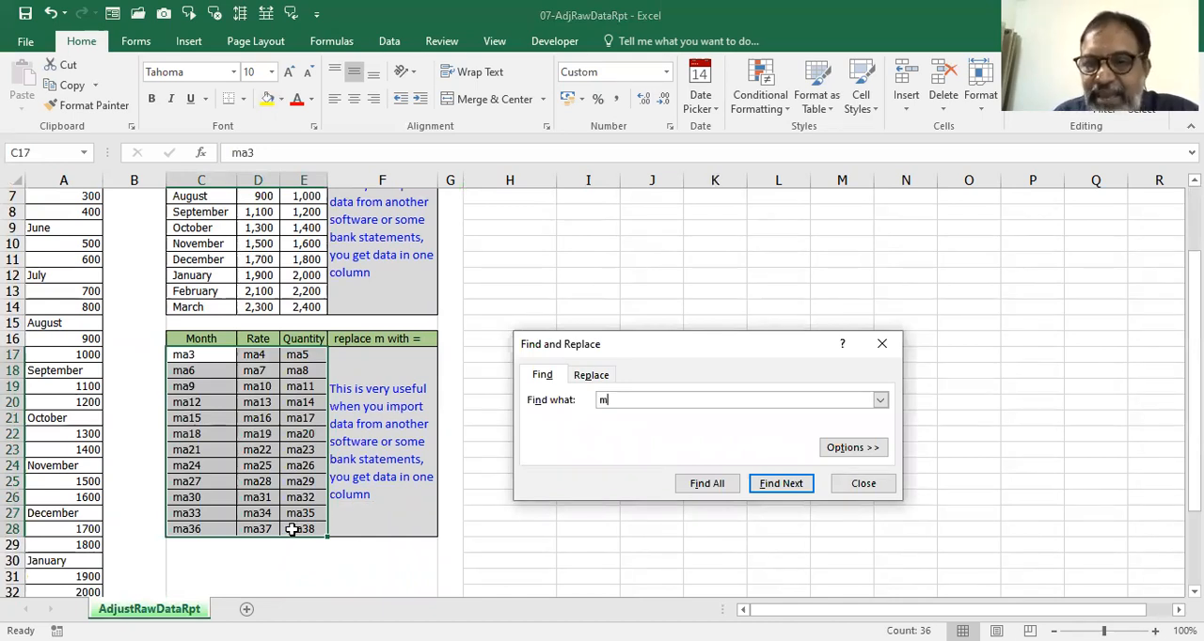
left_click(605, 376)
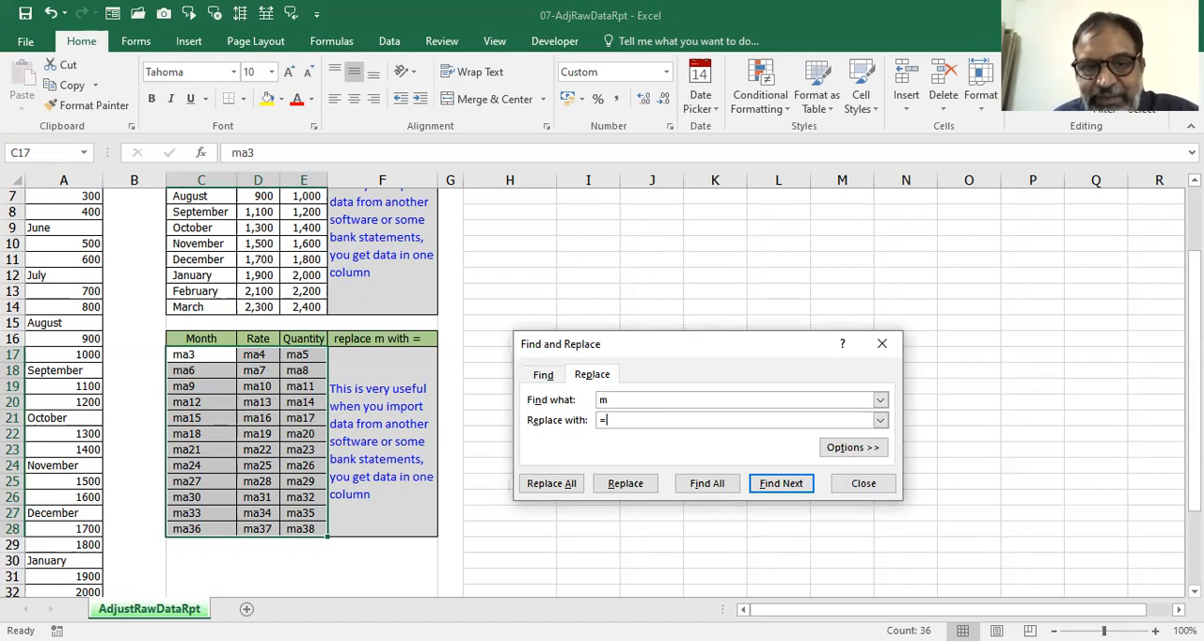
left_click(561, 486)
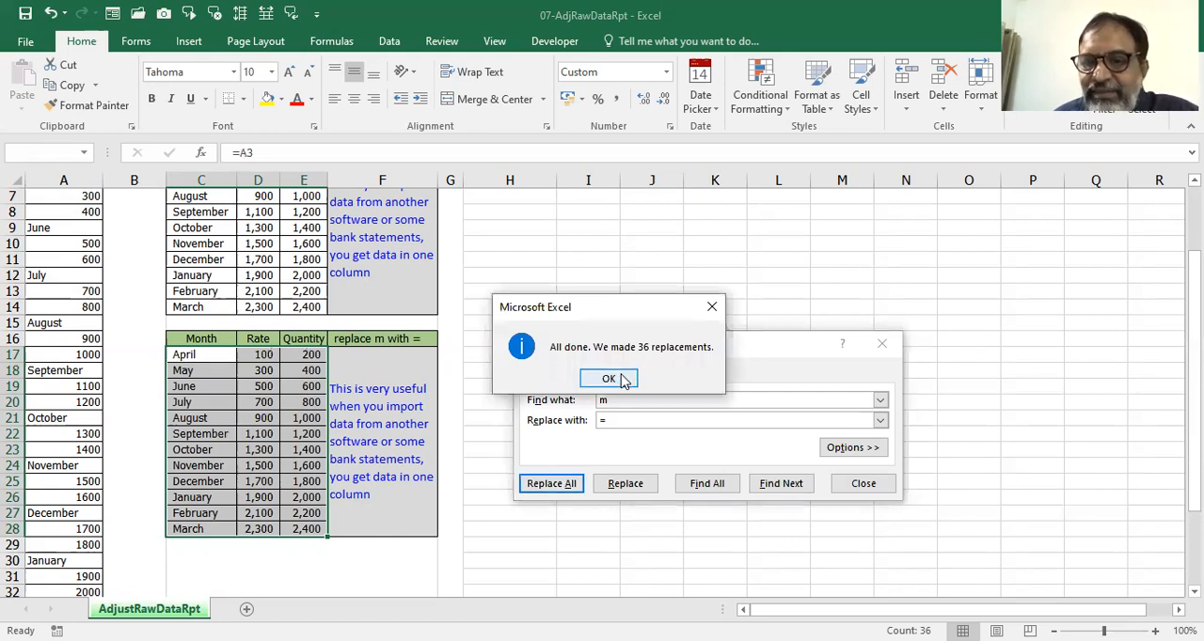
left_click(622, 379)
left_click(852, 483)
Compare the raw data in column A with the rearranged Month, Rate and Quantity table in C17:E28.
scroll(489, 323, "up", 1)
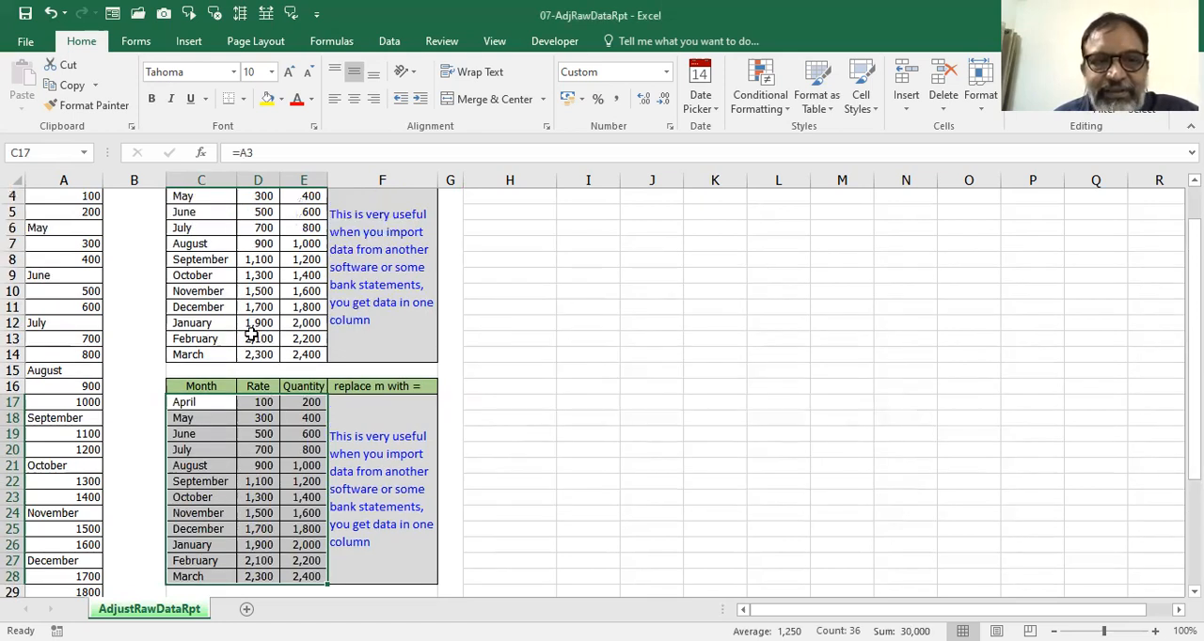
scroll(250, 339, "up", 1)
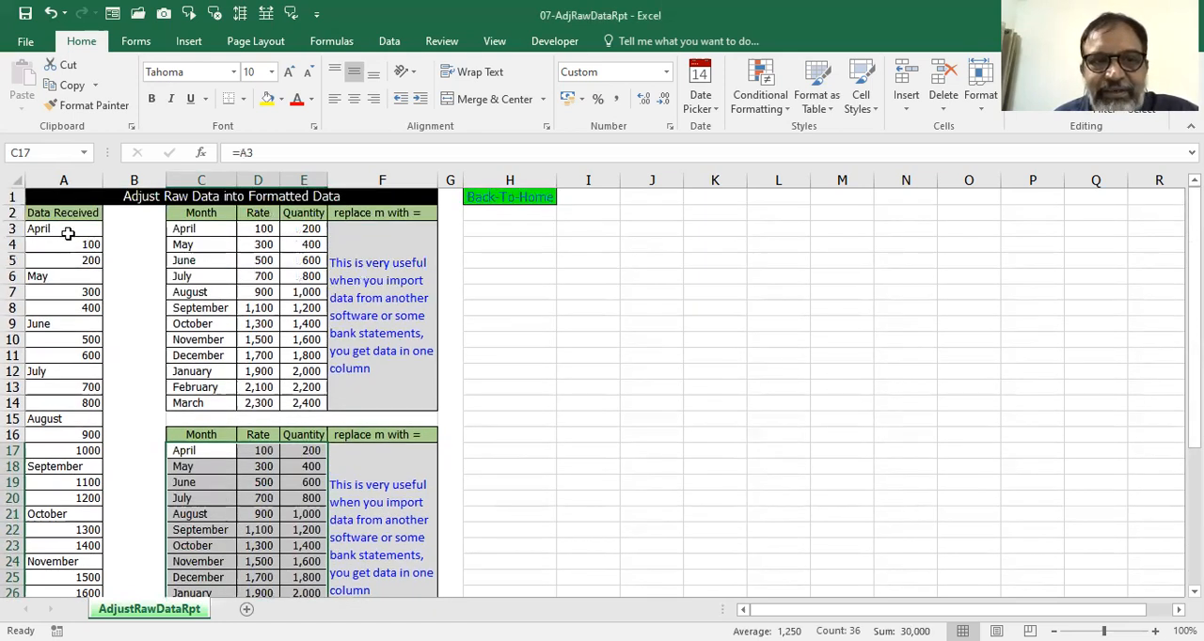
left_click(64, 179)
scroll(103, 296, "down", 3)
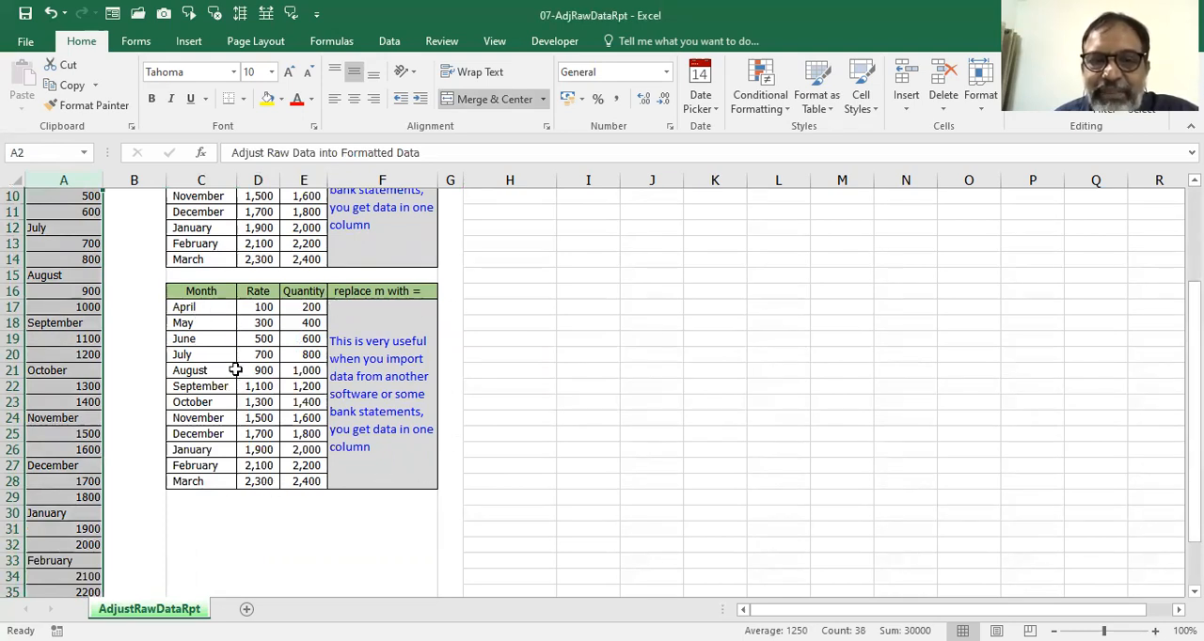
left_click_drag(193, 310, 299, 480)
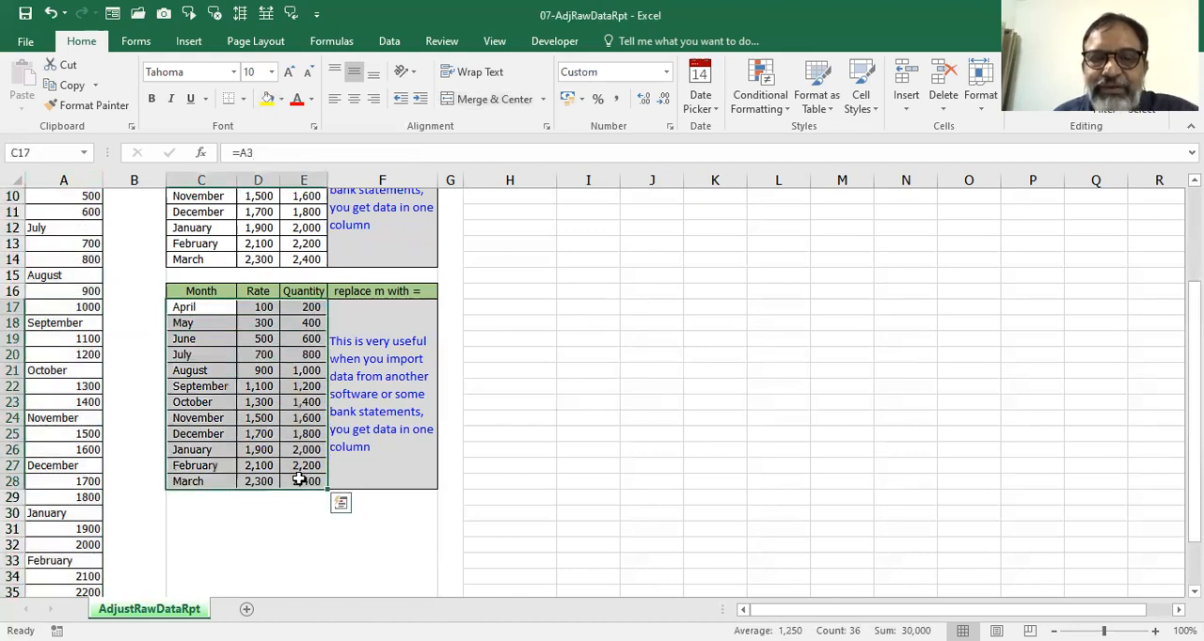
left_click(54, 180)
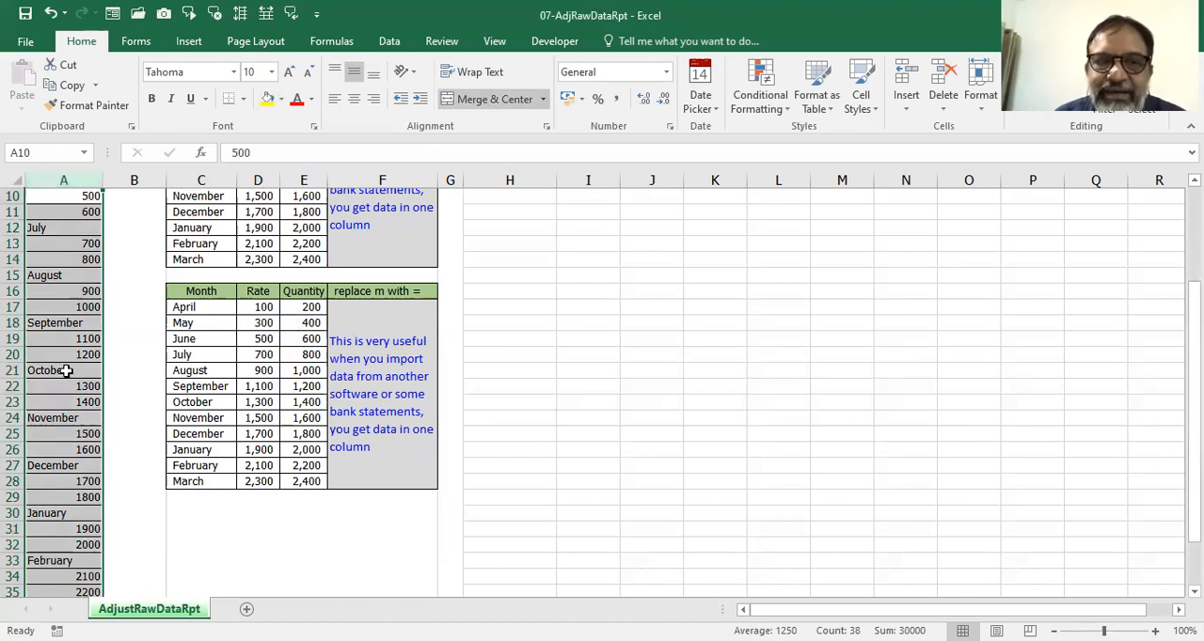
scroll(136, 373, "up", 3)
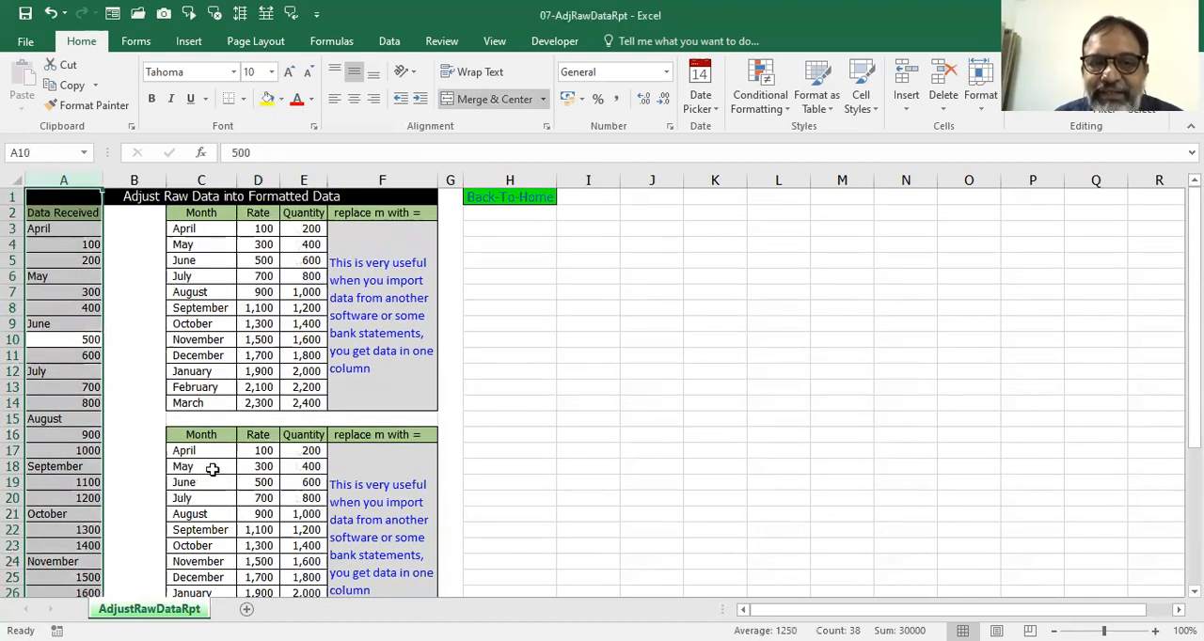
left_click_drag(193, 451, 325, 451)
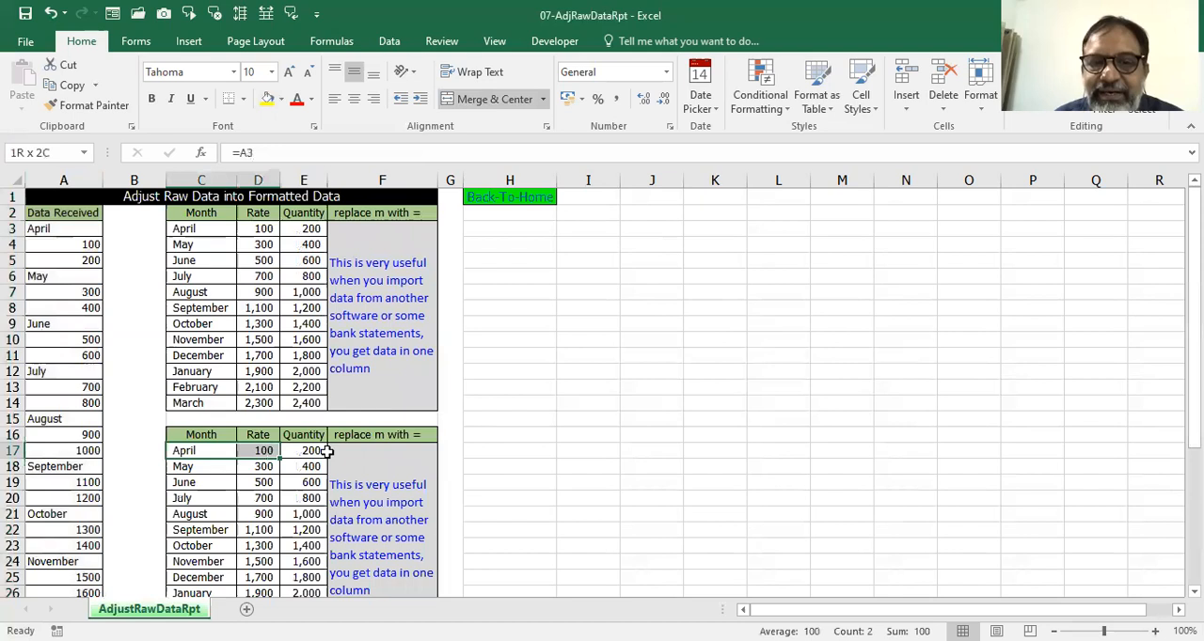
key("shift+Right")
key("ctrl+shift+Down")
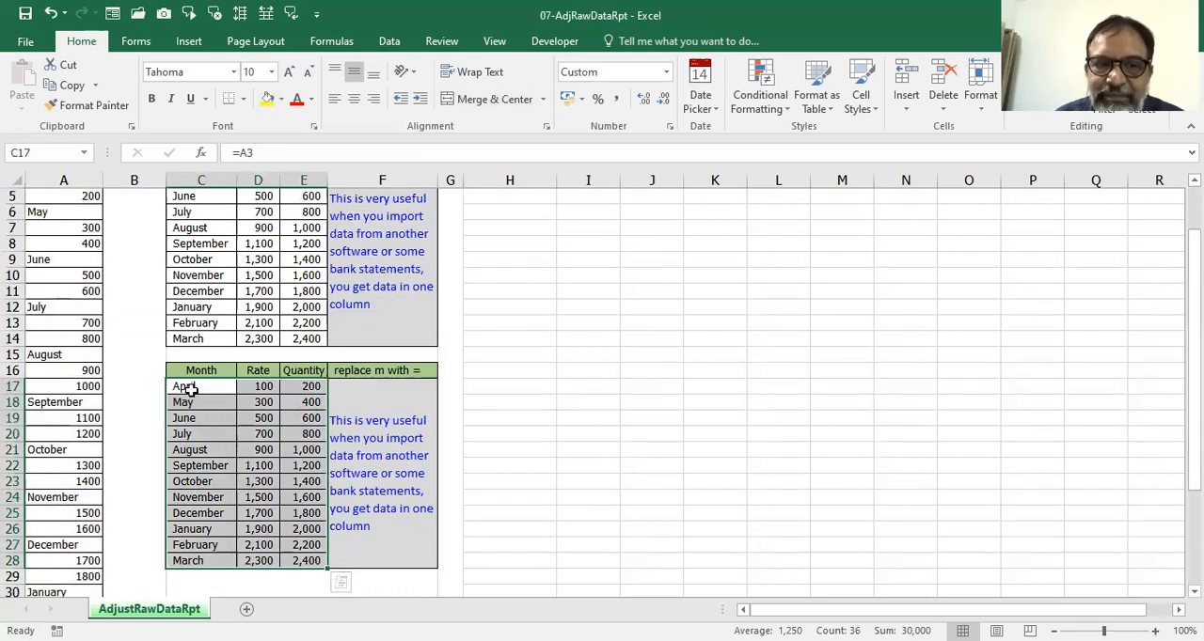
Check the formulas behind the Month, Rate and Quantity cells in the April and June rows of the lower table.
left_click(192, 388)
left_click(267, 387)
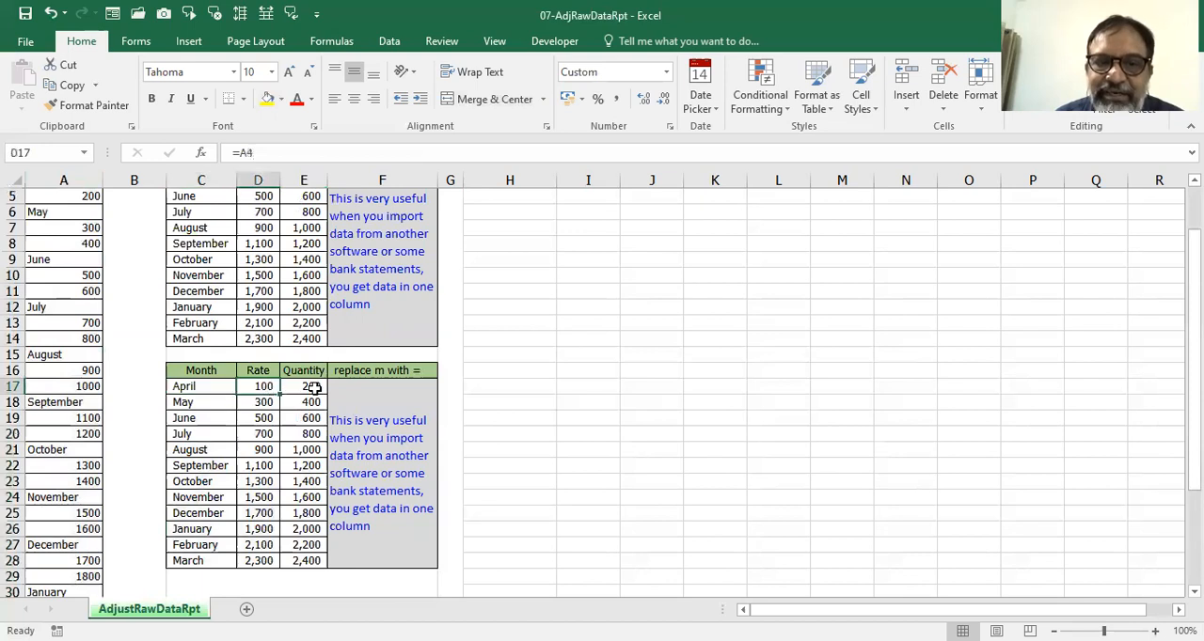
left_click(313, 387)
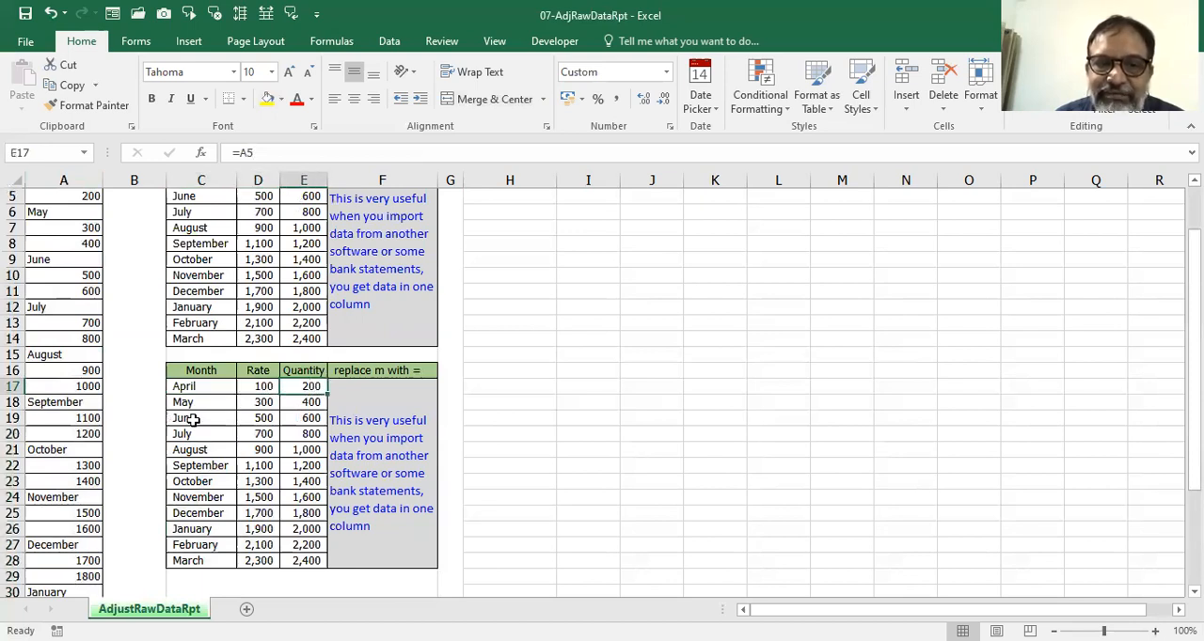
left_click(193, 420)
left_click(259, 420)
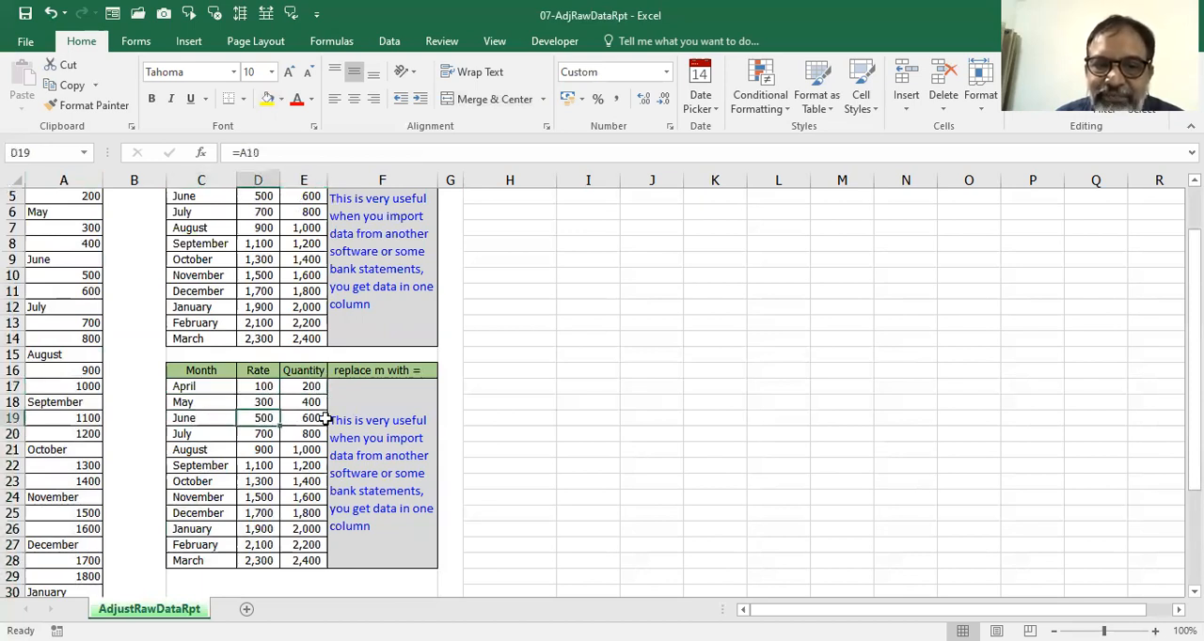
left_click(319, 420)
left_click(260, 423)
left_click(301, 422)
scroll(303, 428, "down", 2)
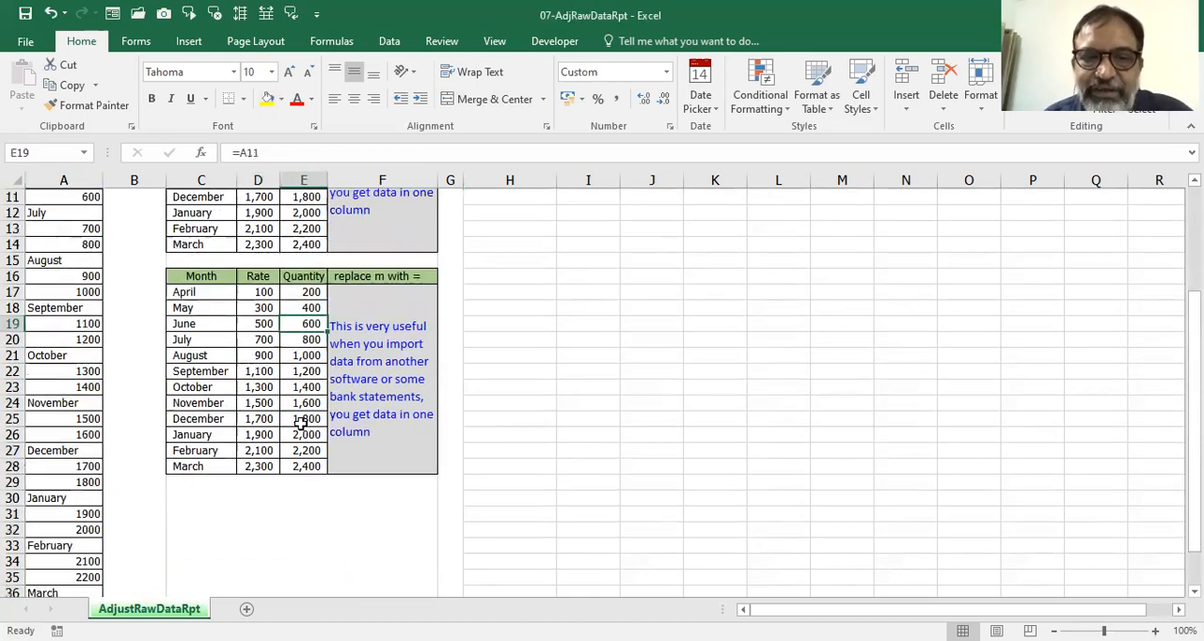
scroll(267, 439, "up", 4)
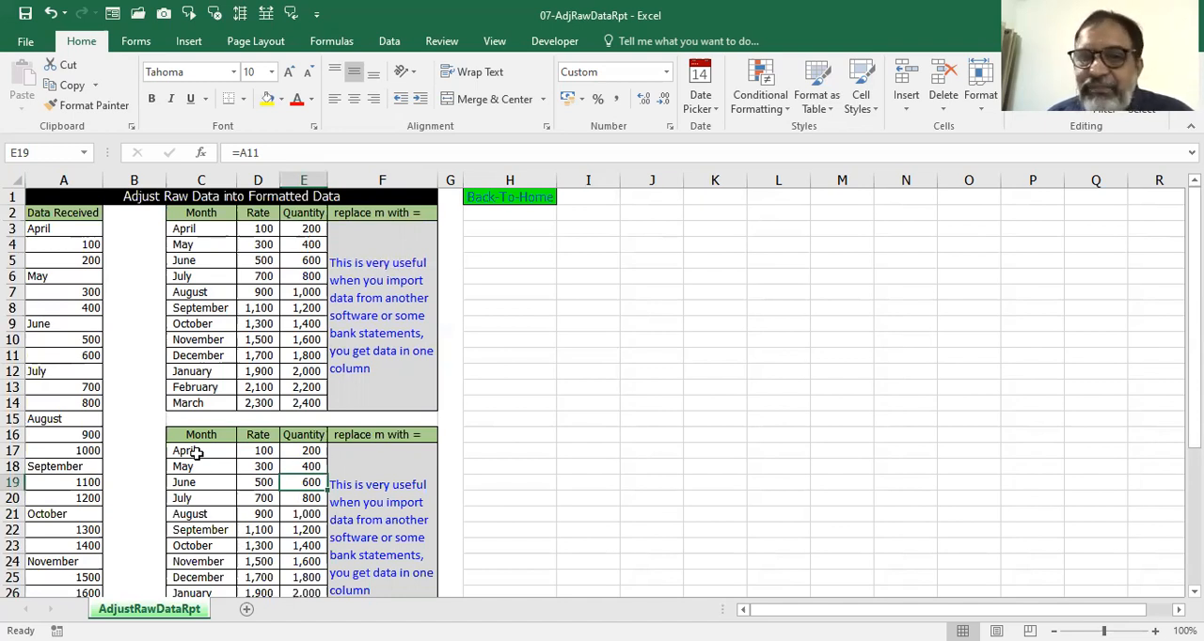
Compare the upper Month, Rate and Quantity table in C3:E14 with the rebuilt table in C17:E28.
left_click(192, 228)
left_click_drag(193, 229, 262, 231)
left_click(66, 195)
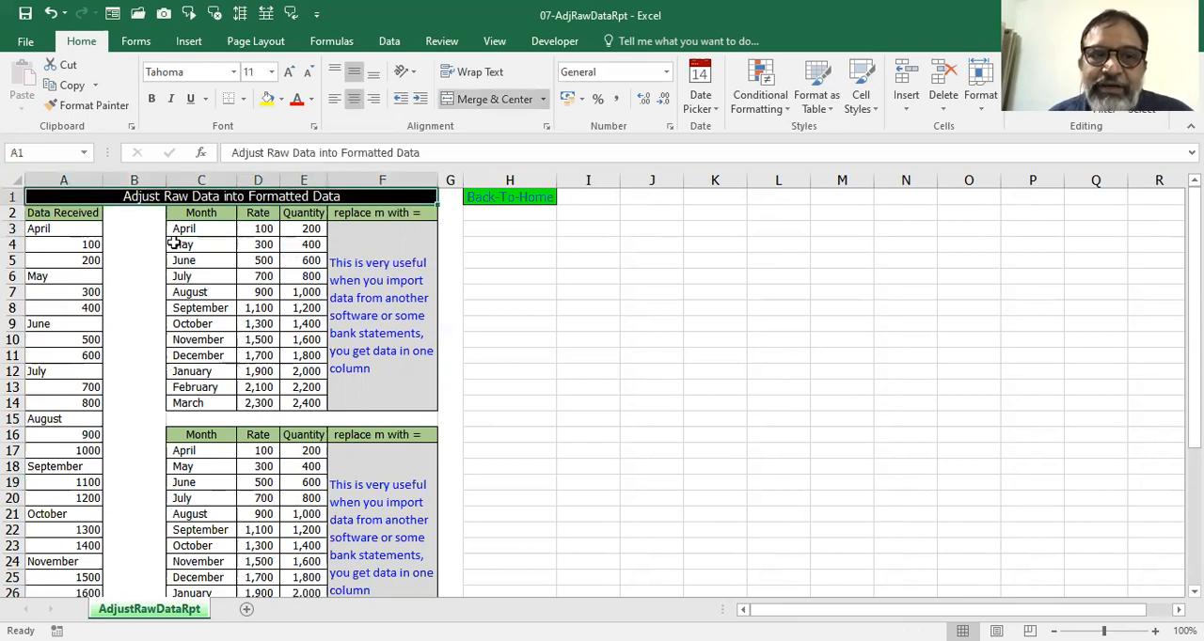
left_click_drag(181, 229, 299, 404)
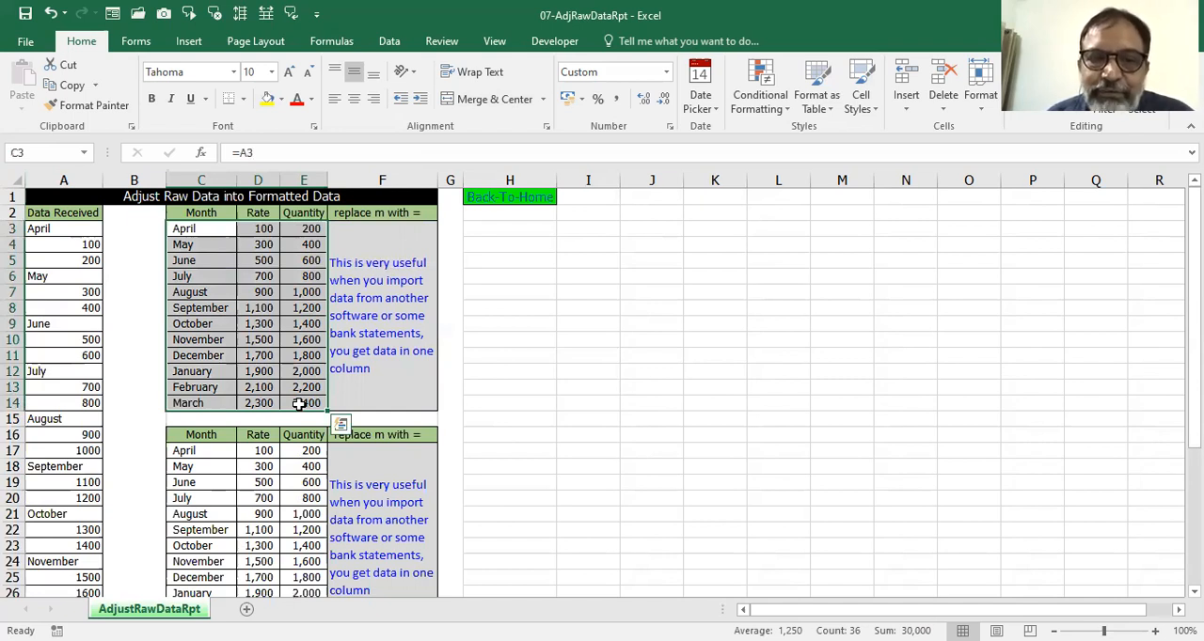
scroll(300, 404, "down", 2)
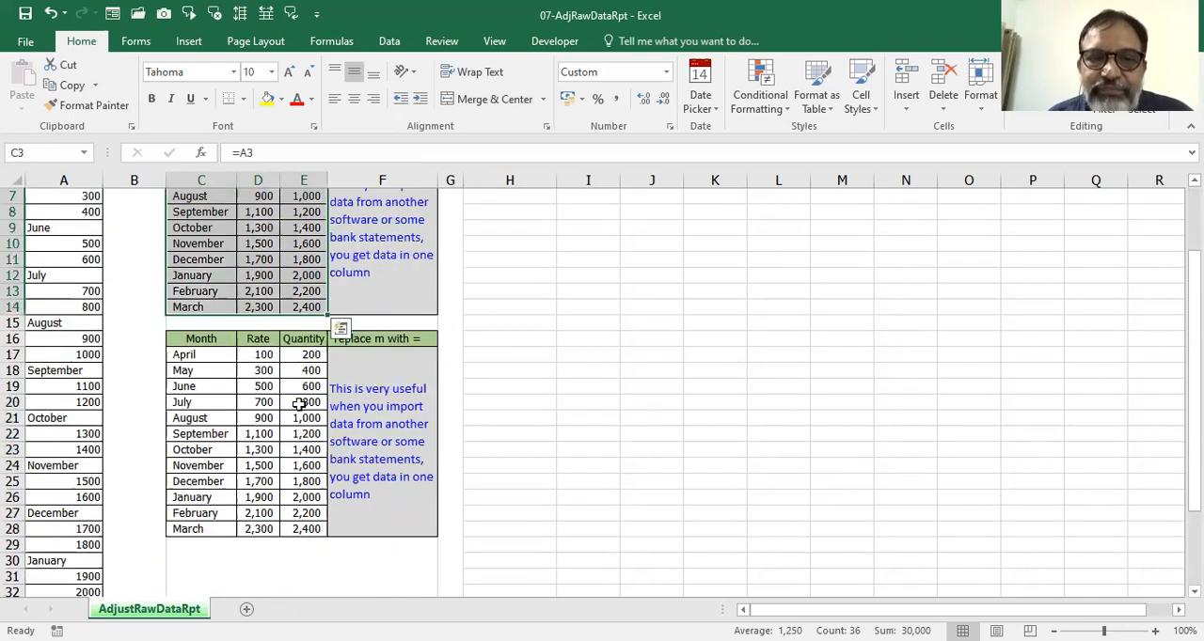
scroll(299, 403, "down", 1)
left_click_drag(183, 307, 313, 482)
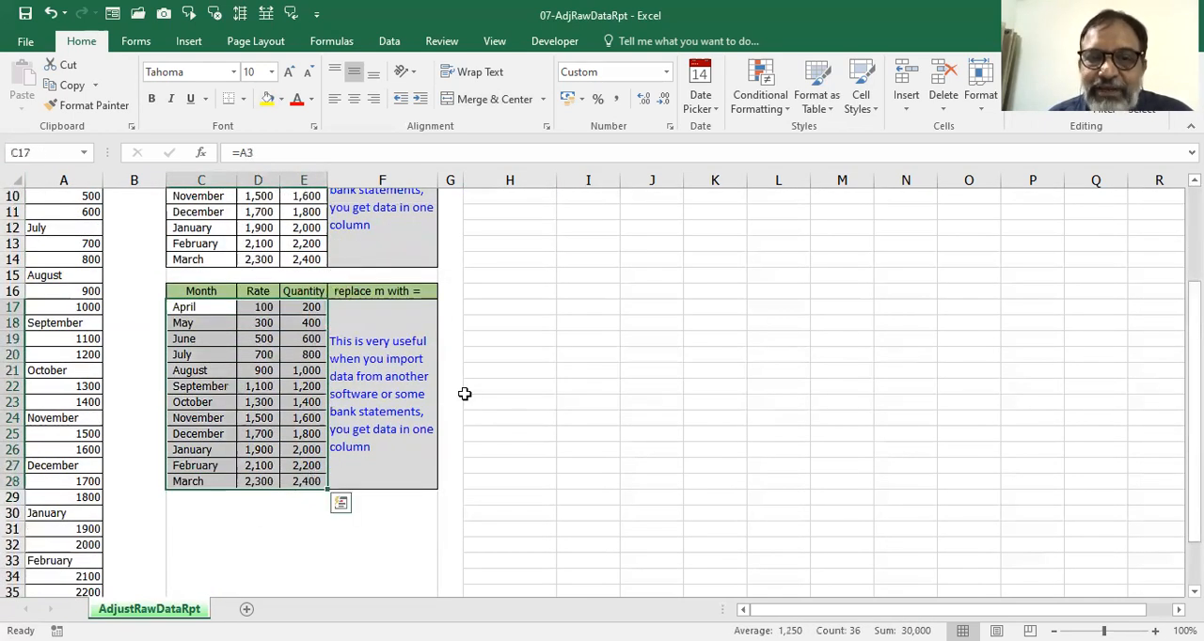
scroll(580, 371, "down", 2)
scroll(580, 372, "up", 5)
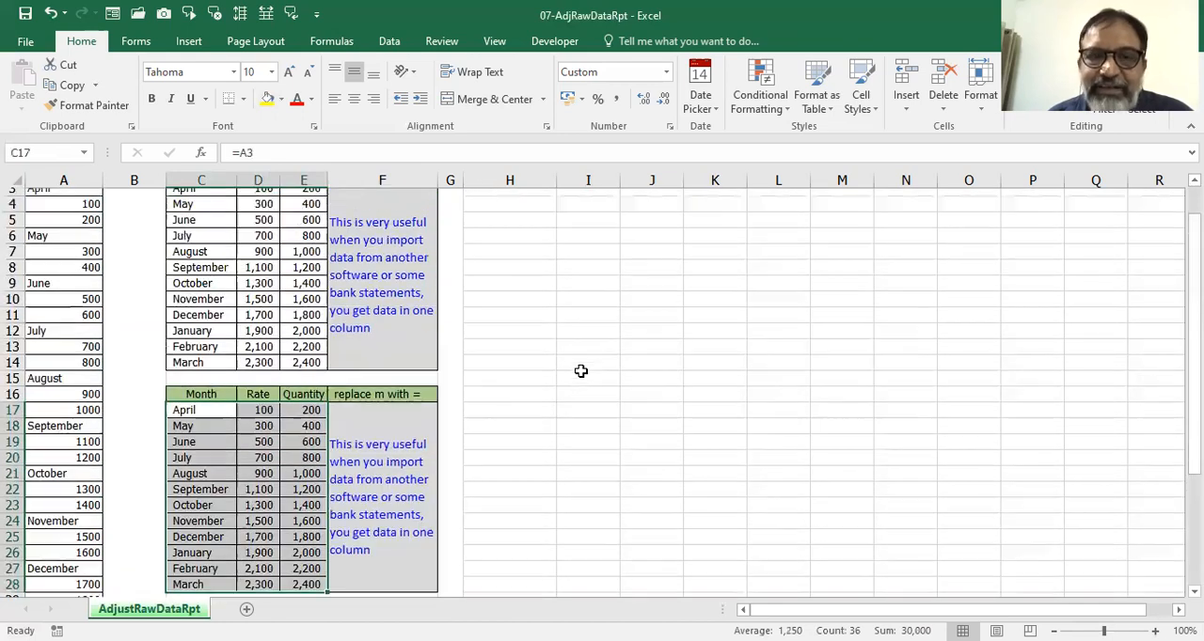
scroll(580, 371, "down", 2)
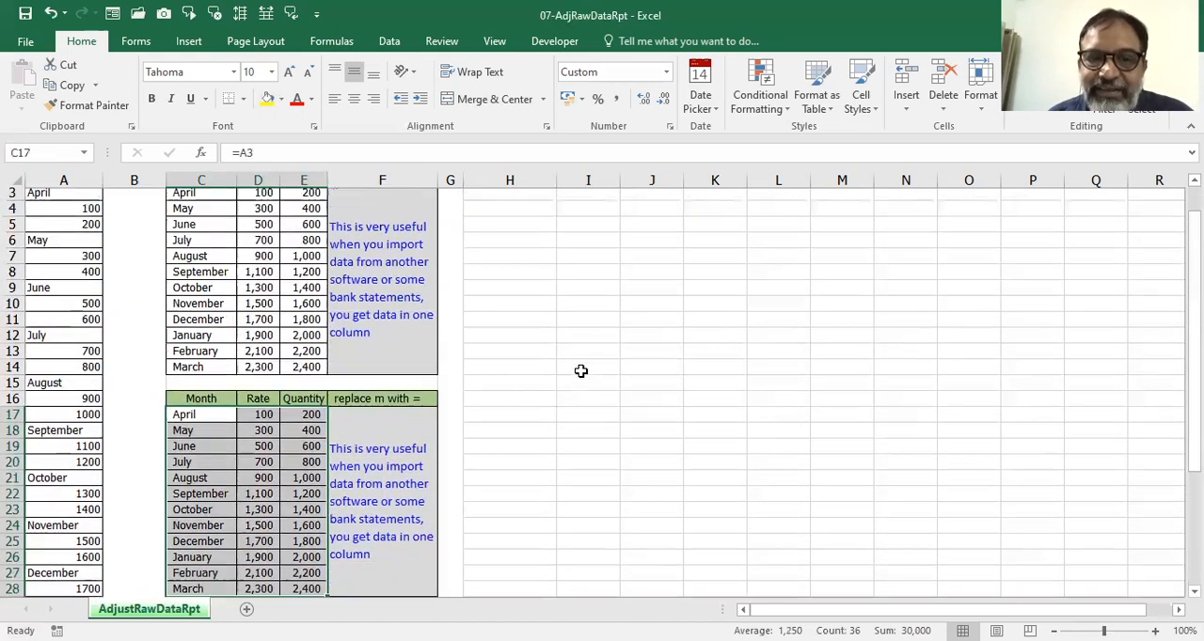
left_click_drag(194, 352, 311, 529)
left_click(580, 338)
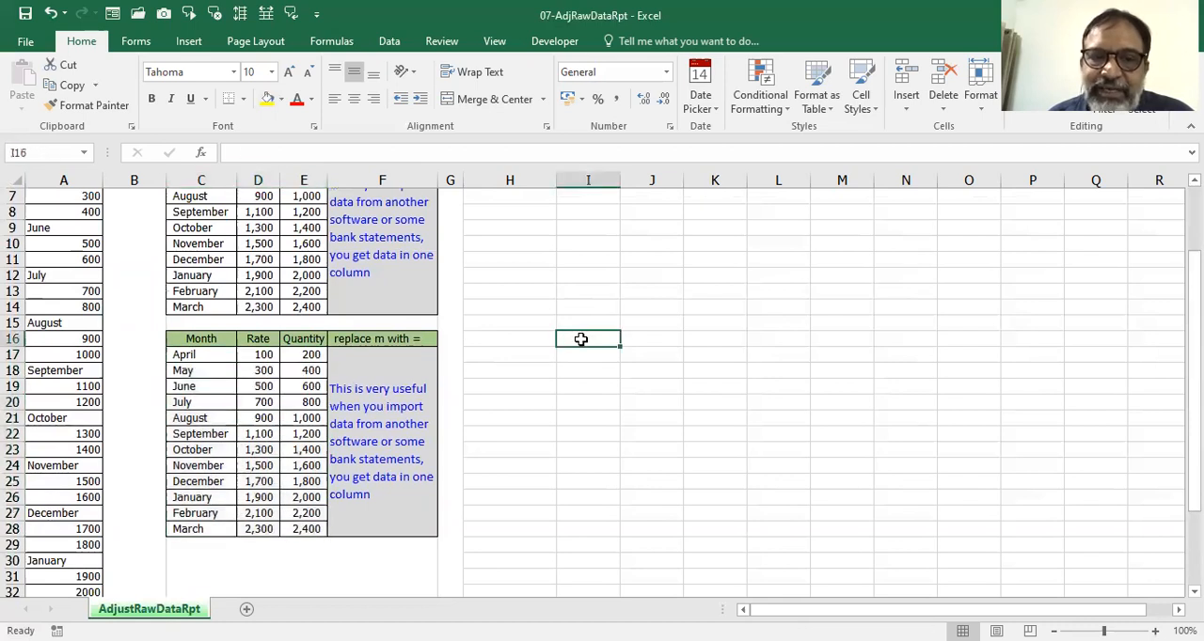
scroll(581, 338, "down", 2)
scroll(581, 339, "up", 4)
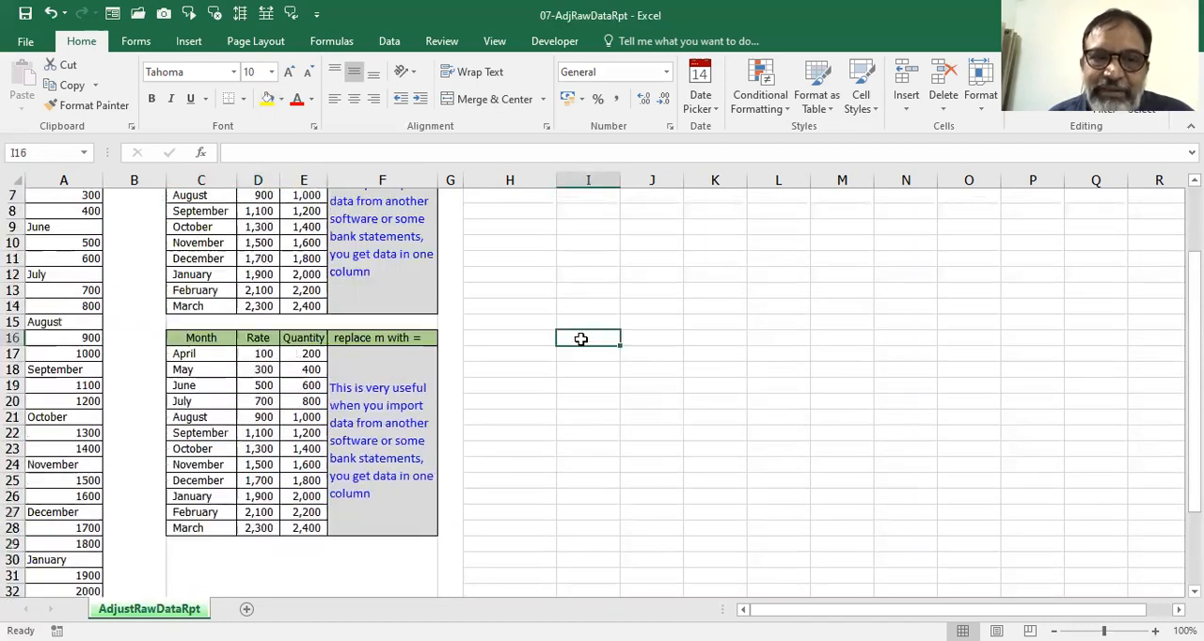
left_click_drag(184, 231, 311, 404)
left_click(545, 341)
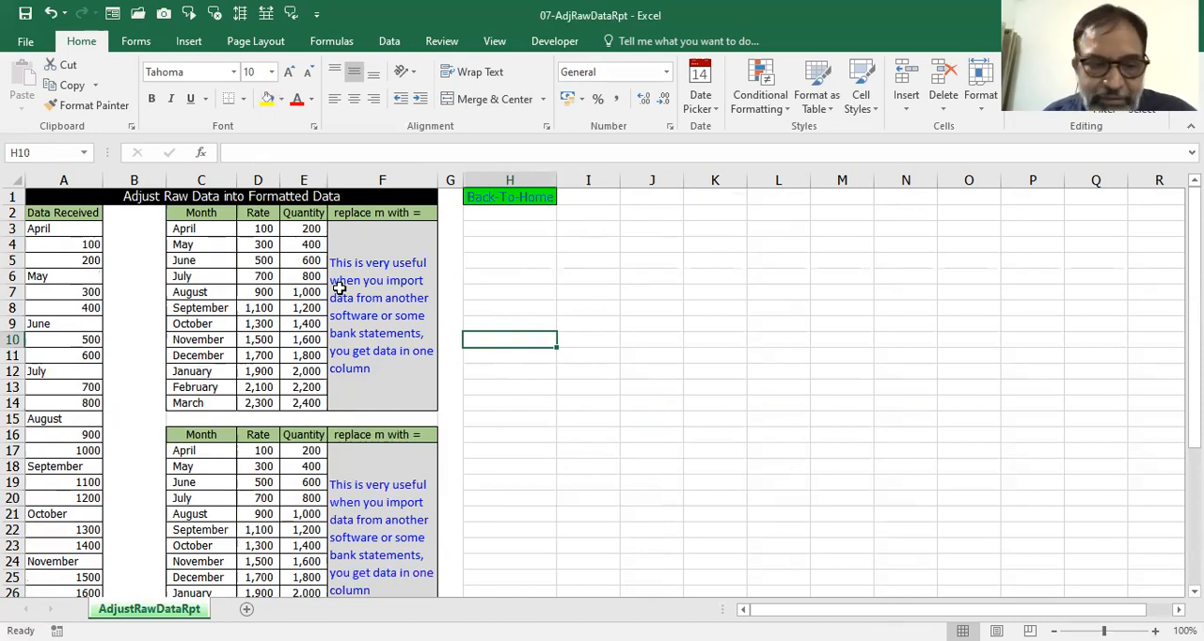
left_click(511, 291)
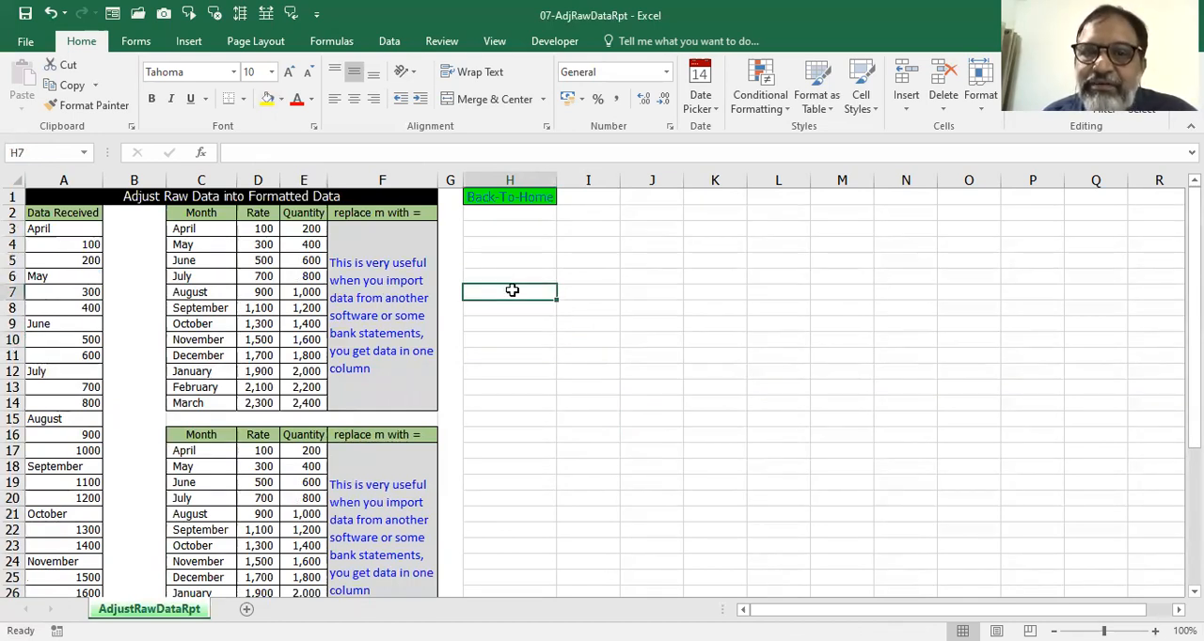